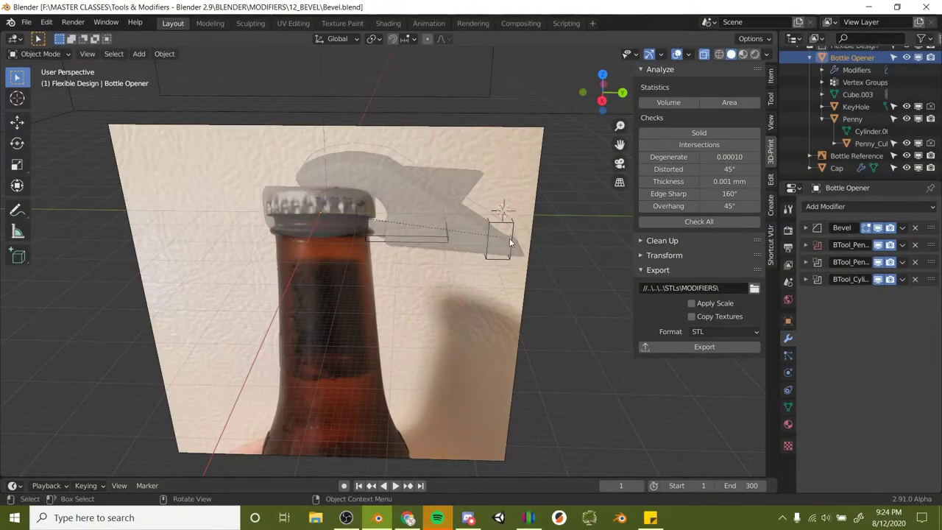
Show the opener solid in Material Preview and select Penny in the Right Ortho view.
{"action": "key", "text": "alt+z"}
{"action": "middle_click_drag", "start_coordinate": [489, 251], "coordinate": [484, 229]}
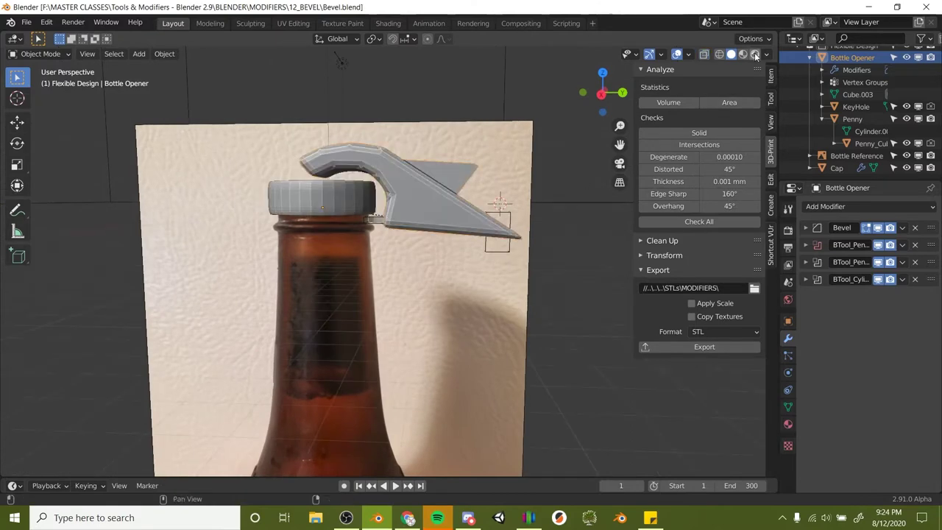
{"action": "key", "text": "z"}
{"action": "scroll", "coordinate": [435, 235], "scroll_direction": "up", "scroll_amount": 6}
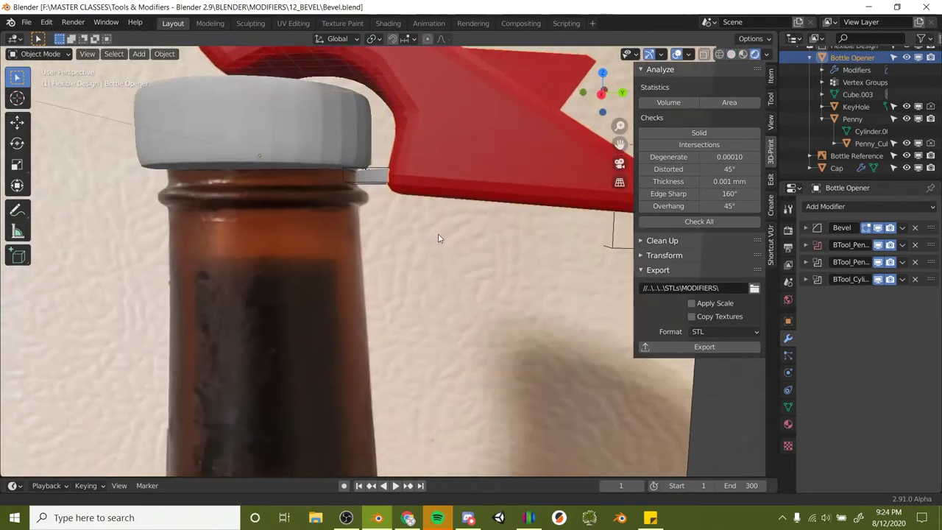
{"action": "left_click", "coordinate": [435, 212]}
{"action": "key", "text": "KP_3"}
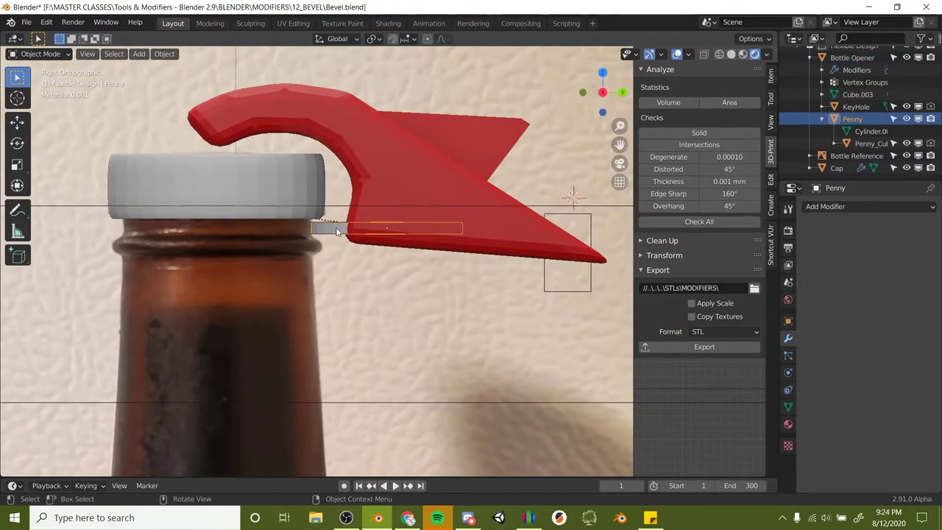
{"action": "scroll", "coordinate": [336, 233], "scroll_direction": "up", "scroll_amount": 2}
{"action": "scroll", "coordinate": [324, 227], "scroll_direction": "up", "scroll_amount": 1}
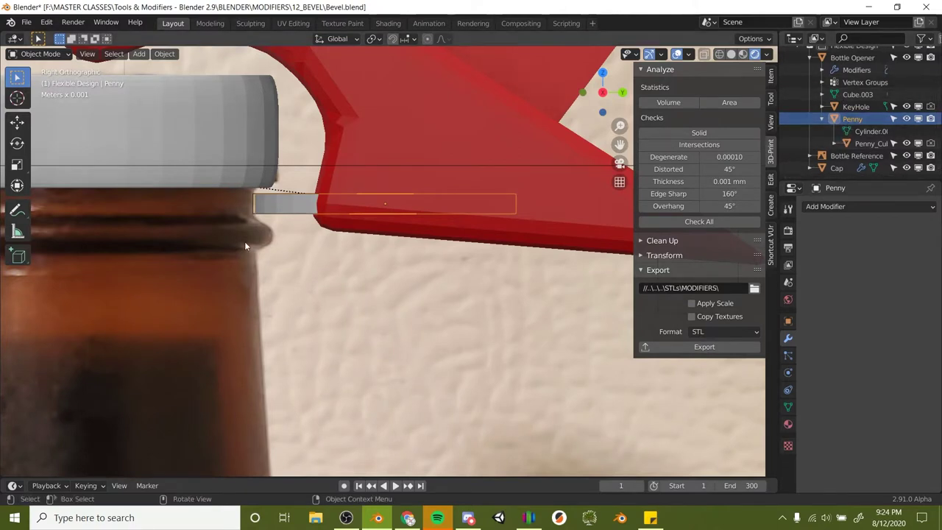
Raise the Penny piece about 0.55 mm along Z.
{"action": "key", "text": "g"}
{"action": "key", "text": "z"}
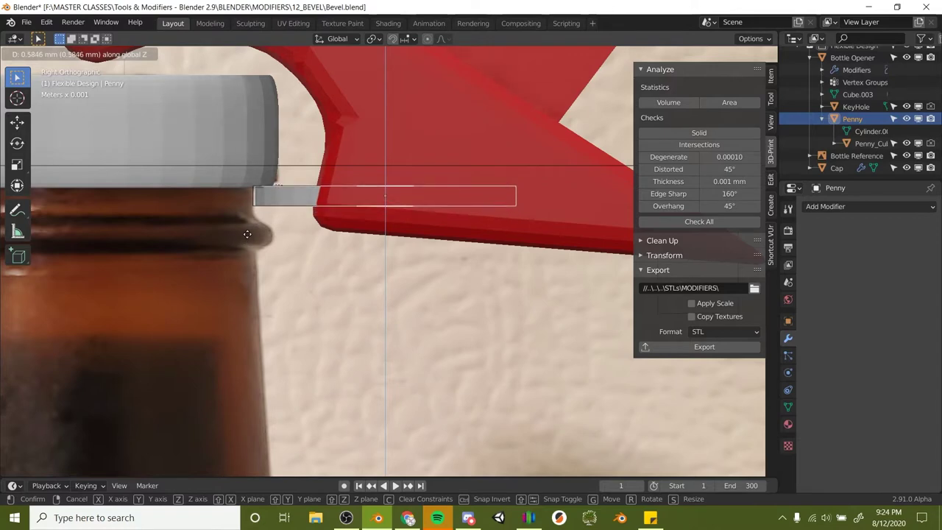
{"action": "left_click", "coordinate": [246, 233]}
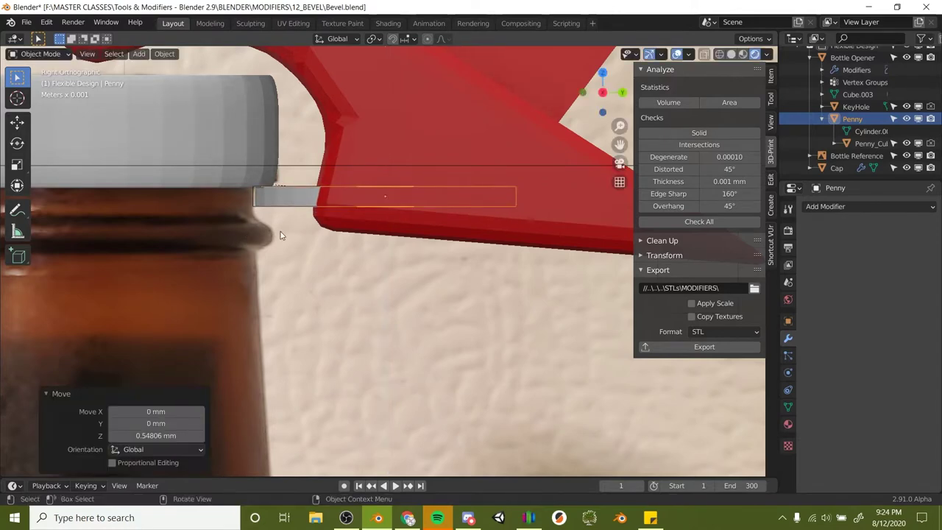
{"action": "scroll", "coordinate": [280, 234], "scroll_direction": "down", "scroll_amount": 2}
Lower the bottle opener about 0.95 mm along Z.
{"action": "left_click", "coordinate": [406, 156]}
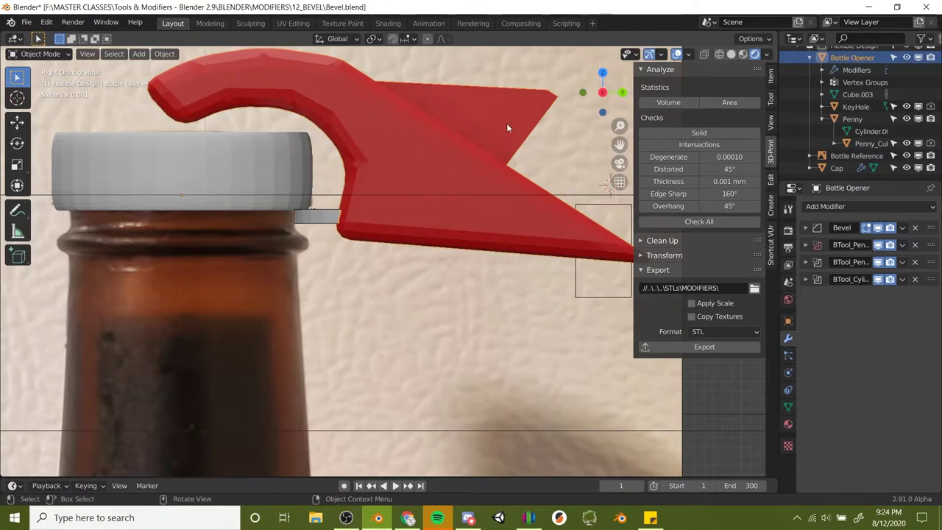
{"action": "key", "text": "g"}
{"action": "key", "text": "z"}
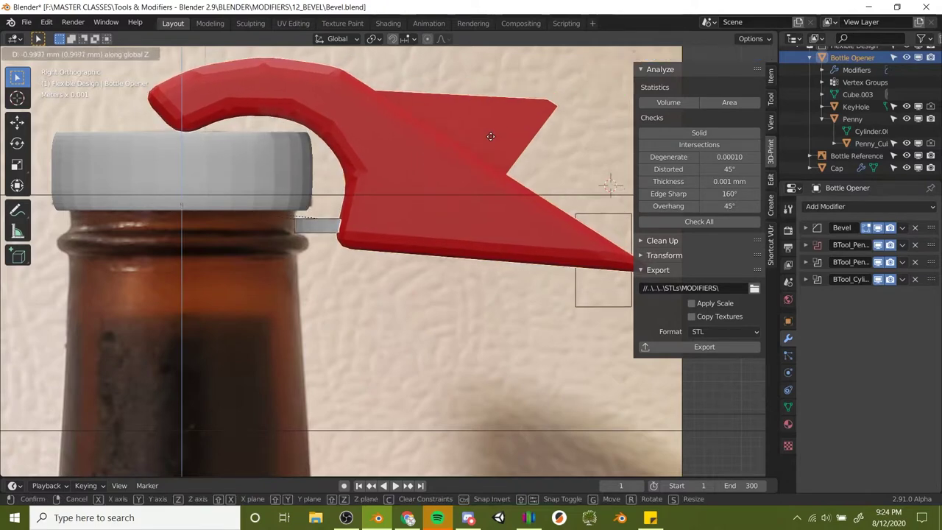
{"action": "left_click", "coordinate": [490, 136]}
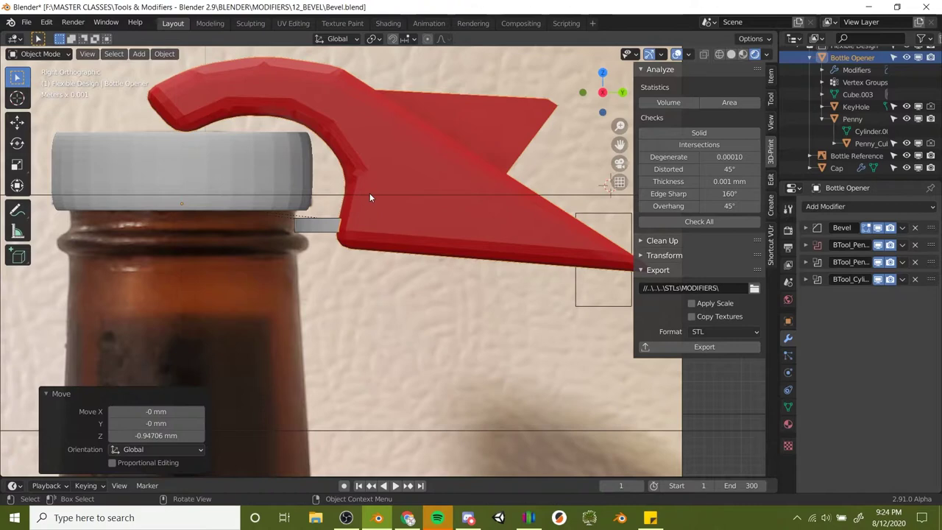
Raise Penny about 0.63 mm along Z and shift it 0.158 mm along Y.
{"action": "left_click", "coordinate": [326, 225]}
{"action": "key", "text": "g"}
{"action": "key", "text": "z"}
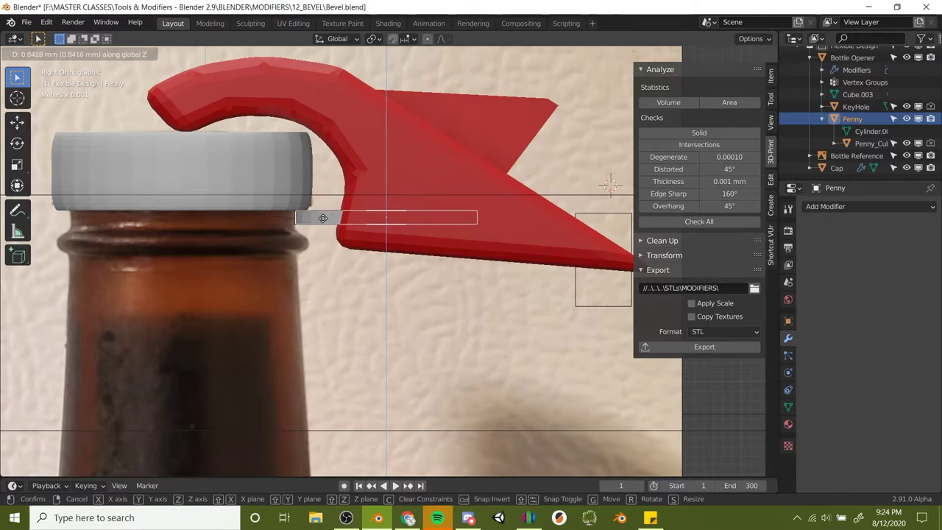
{"action": "left_click", "coordinate": [322, 220]}
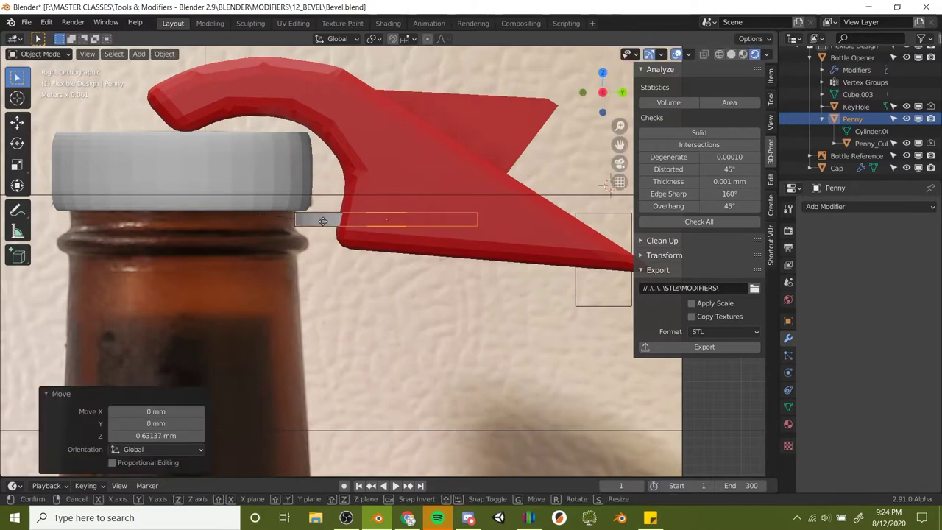
{"action": "key", "text": "g"}
{"action": "key", "text": "y"}
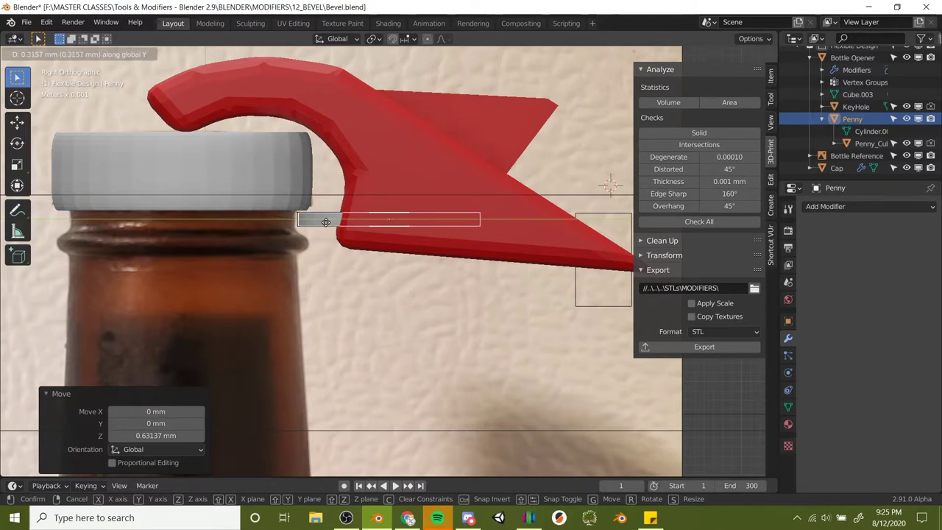
{"action": "left_click", "coordinate": [324, 223]}
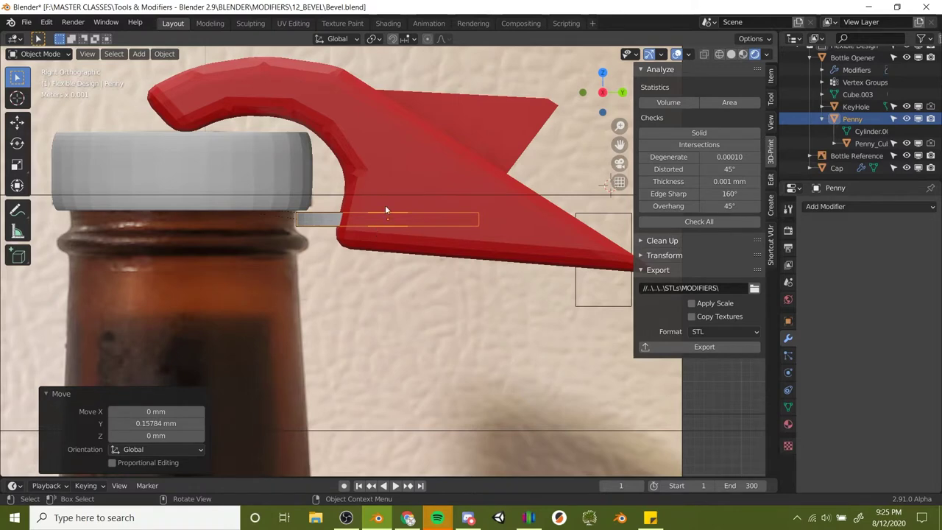
Narrow the opener's two bottom vertices along X in Edit Mode to taper the keyhole end.
{"action": "middle_click_drag", "start_coordinate": [369, 196], "coordinate": [336, 326]}
{"action": "left_click", "coordinate": [337, 326]}
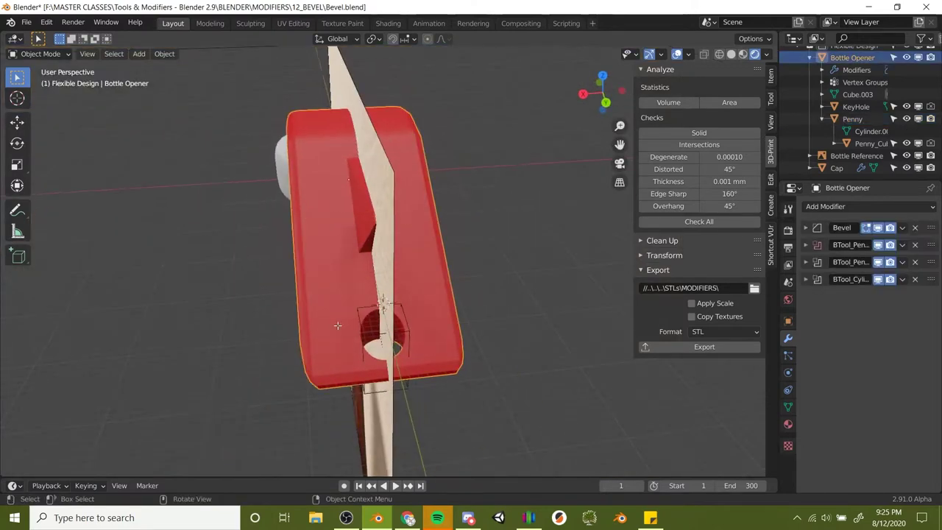
{"action": "key", "text": "Tab"}
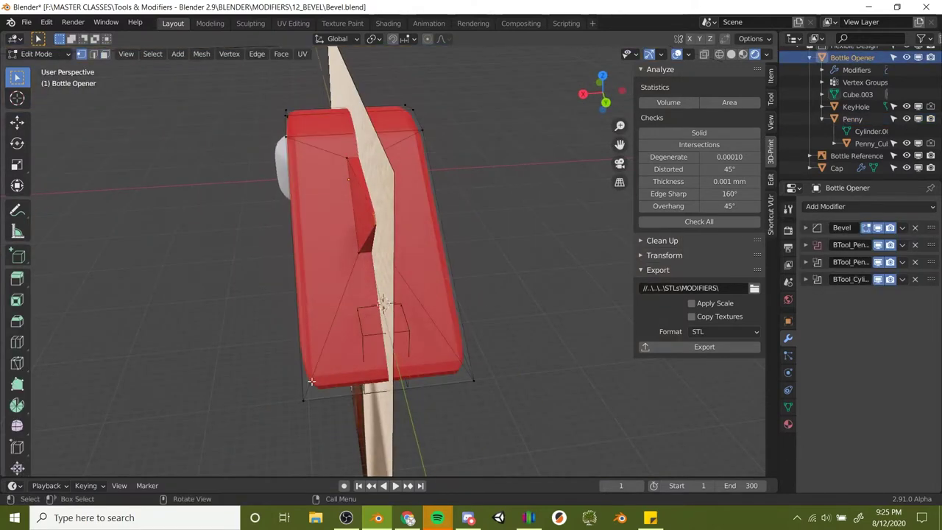
{"action": "left_click", "coordinate": [300, 399]}
{"action": "left_click", "coordinate": [474, 380], "text": "shift"}
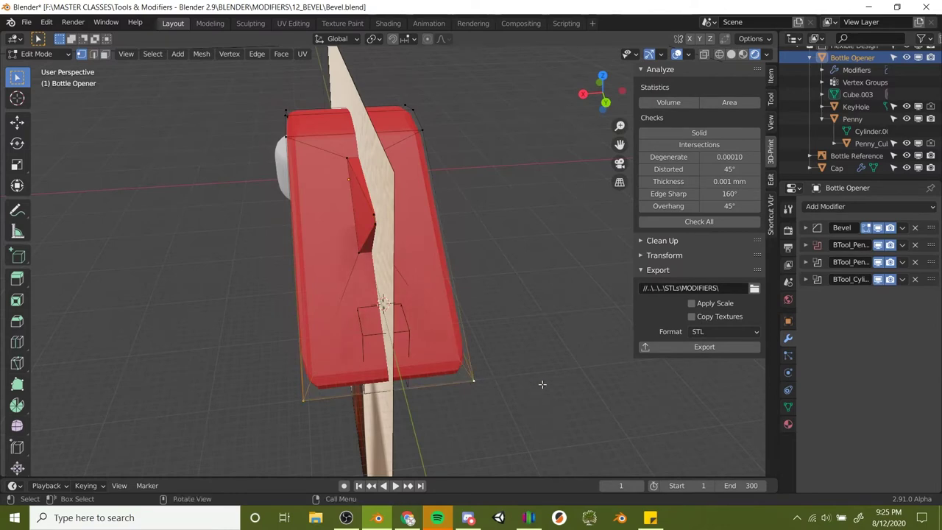
{"action": "key", "text": "s"}
{"action": "key", "text": "x"}
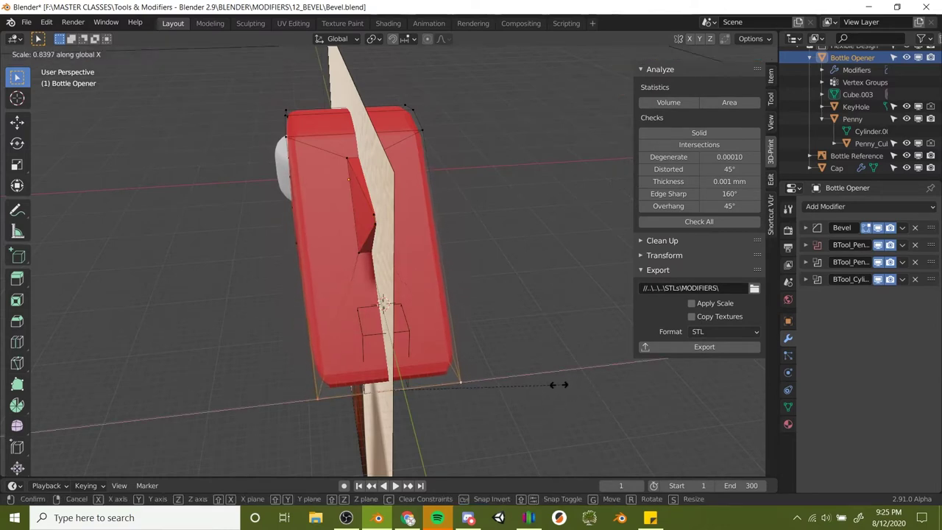
{"action": "left_click", "coordinate": [485, 384]}
{"action": "key", "text": "Tab"}
Toggle the Bottle Reference photo and orbit to inspect the tapered keyhole end.
{"action": "middle_click_drag", "start_coordinate": [438, 374], "coordinate": [471, 375]}
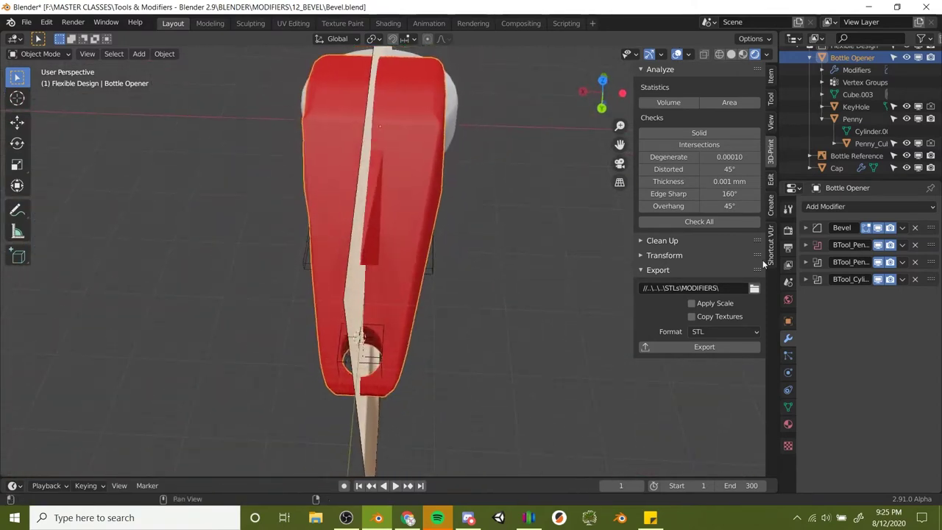
{"action": "left_click", "coordinate": [907, 156]}
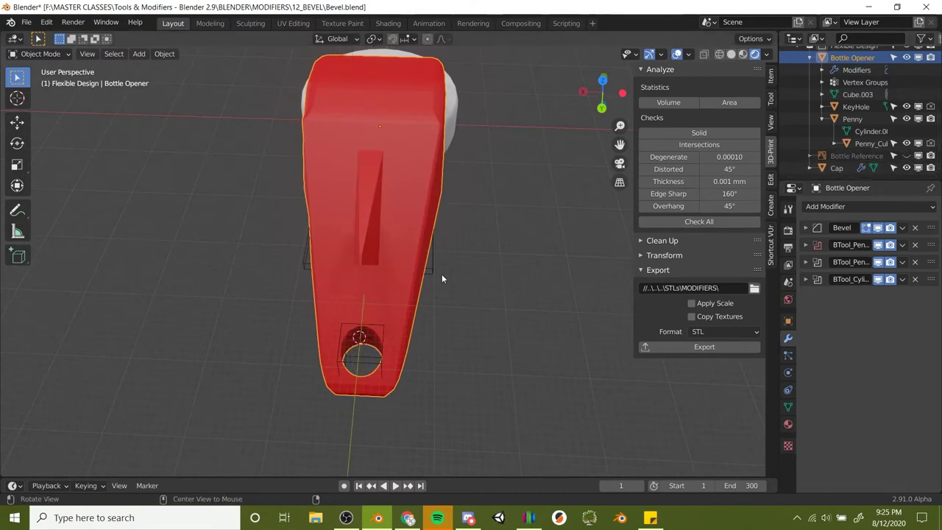
{"action": "middle_click_drag", "start_coordinate": [441, 274], "coordinate": [579, 217]}
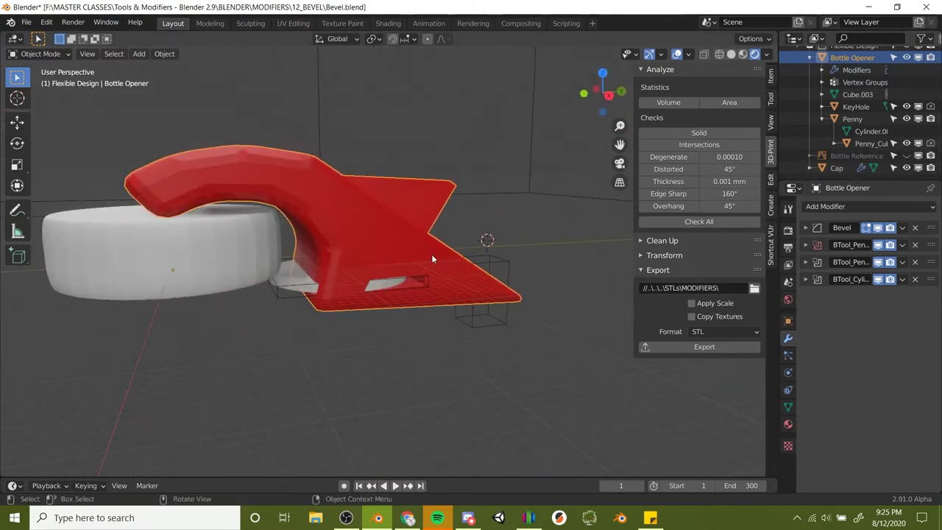
{"action": "scroll", "coordinate": [432, 254], "scroll_direction": "up", "scroll_amount": 4}
{"action": "middle_click_drag", "start_coordinate": [456, 223], "coordinate": [349, 240]}
{"action": "middle_click_drag", "start_coordinate": [385, 280], "coordinate": [567, 322]}
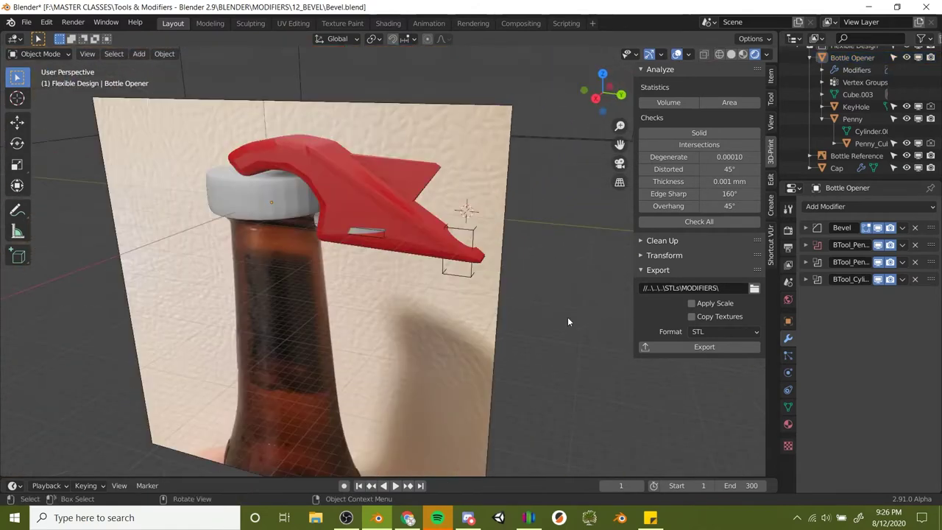
Hide the Bottle Reference photo and enter Edit Mode on the bottle opener.
{"action": "left_click", "coordinate": [907, 155]}
{"action": "middle_click_drag", "start_coordinate": [510, 212], "coordinate": [404, 196]}
{"action": "key", "text": "Tab"}
{"action": "scroll", "coordinate": [413, 230], "scroll_direction": "up", "scroll_amount": 2}
{"action": "middle_click_drag", "start_coordinate": [413, 230], "coordinate": [407, 206]}
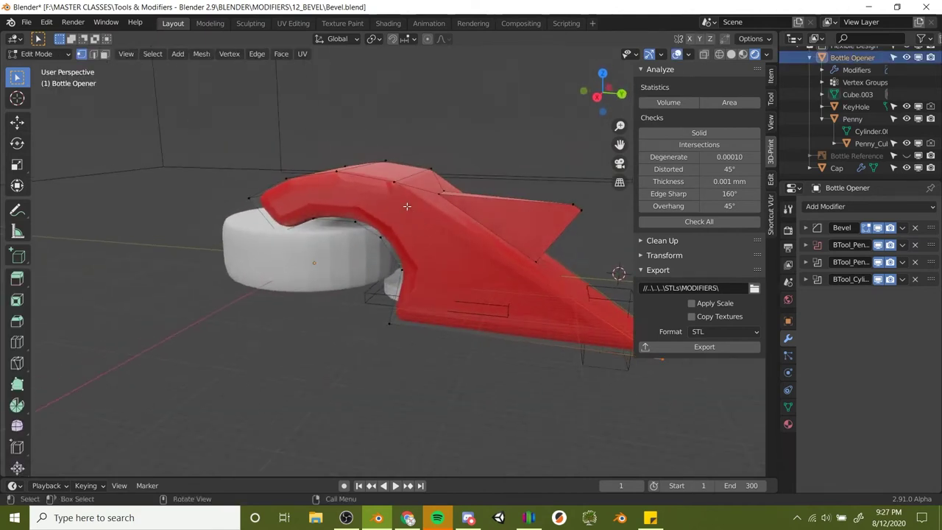
Add a 2 mm cube into the opener mesh from the right side view.
{"action": "key", "text": "KP_3"}
{"action": "key", "text": "shift+a"}
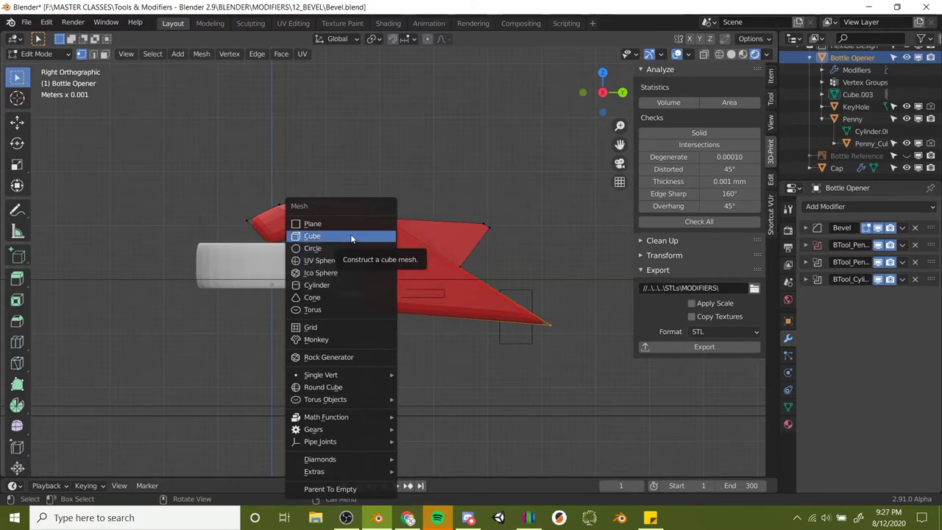
{"action": "left_click", "coordinate": [351, 237]}
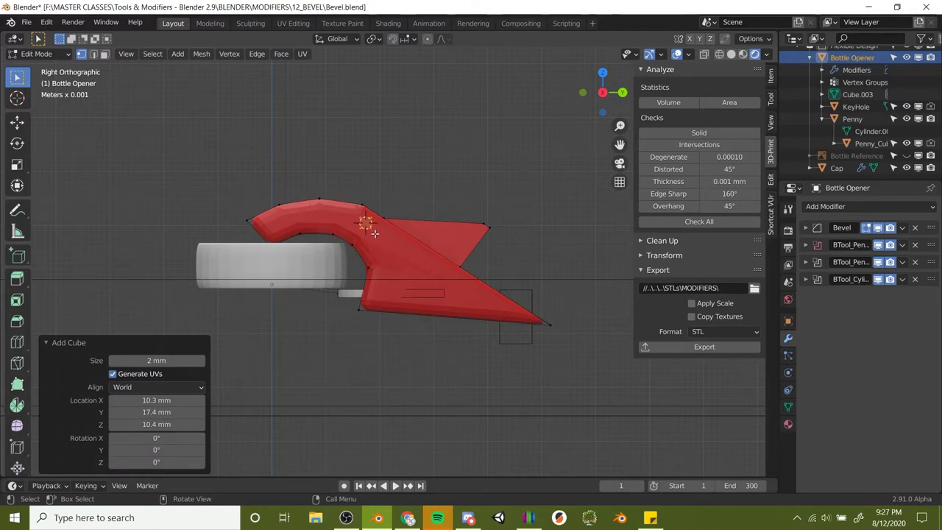
{"action": "middle_click_drag", "start_coordinate": [401, 218], "coordinate": [425, 244]}
{"action": "scroll", "coordinate": [301, 230], "scroll_direction": "up", "scroll_amount": 4}
{"action": "scroll", "coordinate": [301, 229], "scroll_direction": "up", "scroll_amount": 6}
Undo the in-mesh cube and add a separate cube object instead.
{"action": "key", "text": "ctrl+z"}
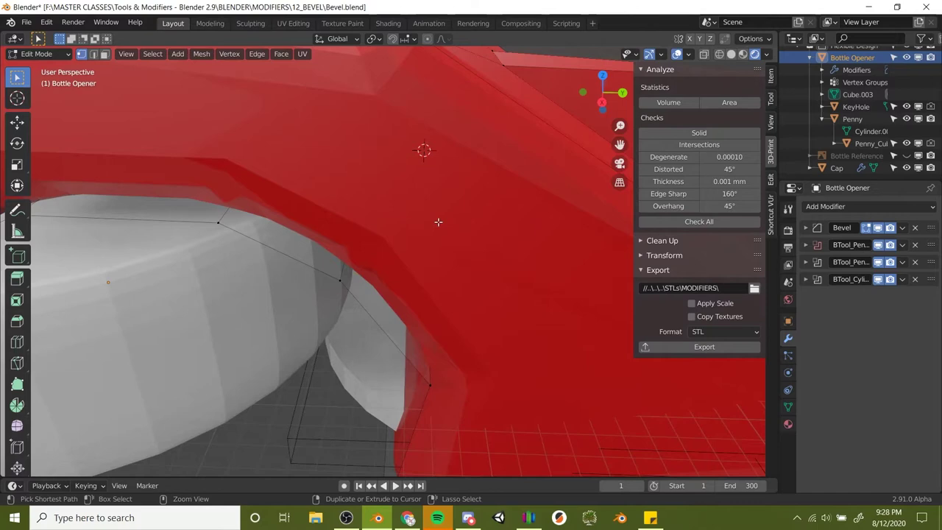
{"action": "key", "text": "Tab"}
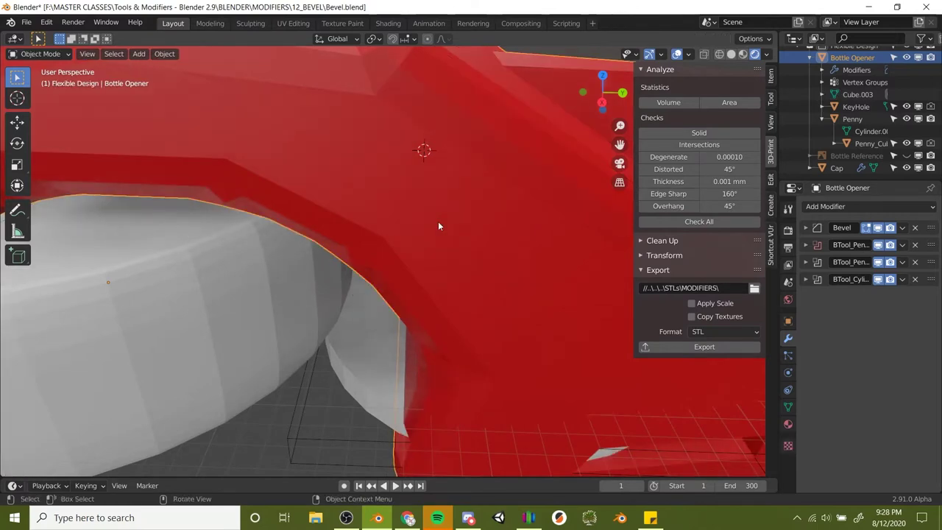
{"action": "key", "text": "shift+a"}
{"action": "mouse_move", "coordinate": [446, 195]}
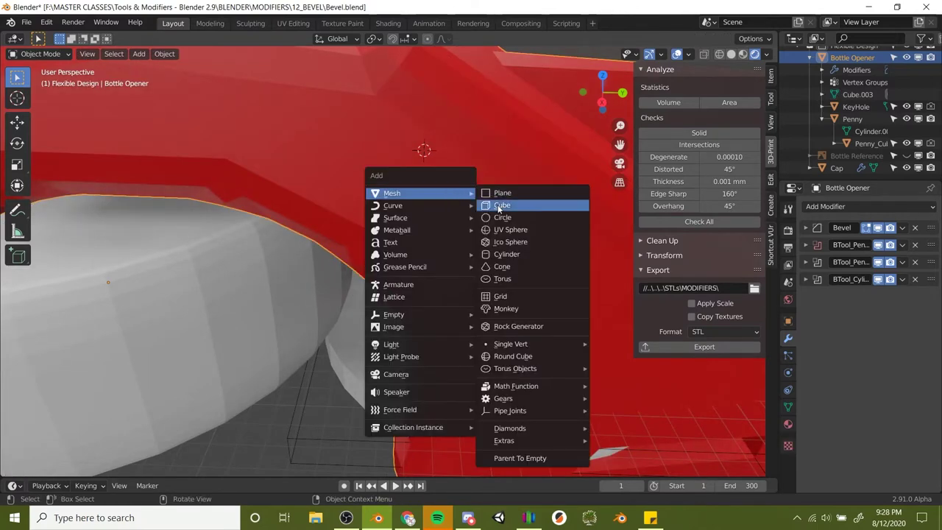
{"action": "left_click", "coordinate": [494, 208]}
{"action": "mouse_move", "coordinate": [456, 189]}
{"action": "middle_mouse_down"}
{"action": "mouse_move", "coordinate": [422, 183]}
{"action": "mouse_move", "coordinate": [449, 190]}
{"action": "middle_mouse_up"}
{"action": "scroll", "coordinate": [448, 190], "scroll_direction": "down", "scroll_amount": 4}
Flatten the cube along Z and add a centred loop cut around it.
{"action": "key", "text": "s"}
{"action": "key", "text": "z"}
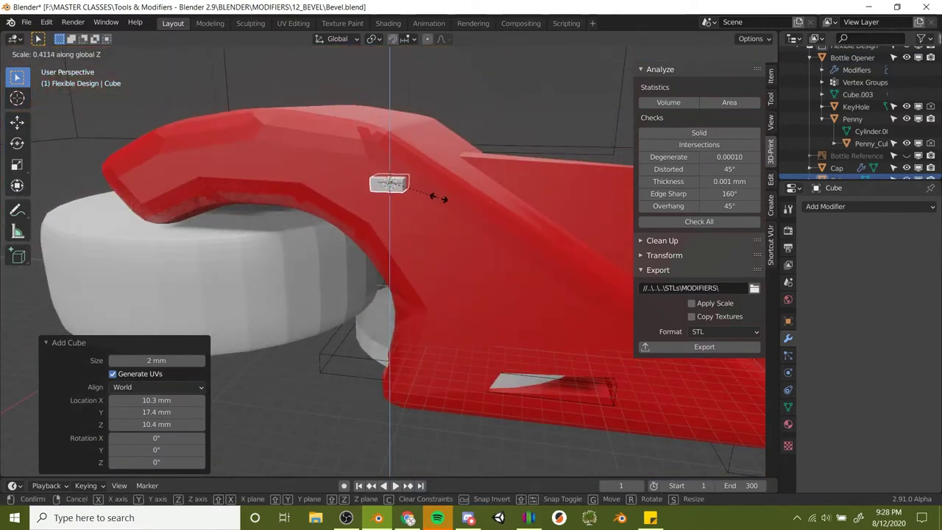
{"action": "left_click", "coordinate": [463, 215]}
{"action": "key", "text": "Tab"}
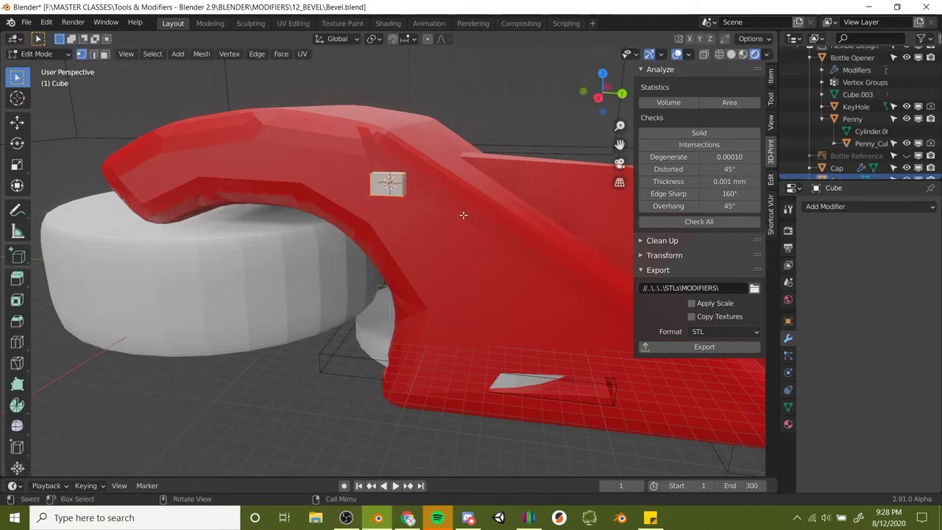
{"action": "key", "text": "ctrl+r"}
{"action": "left_click", "coordinate": [388, 182]}
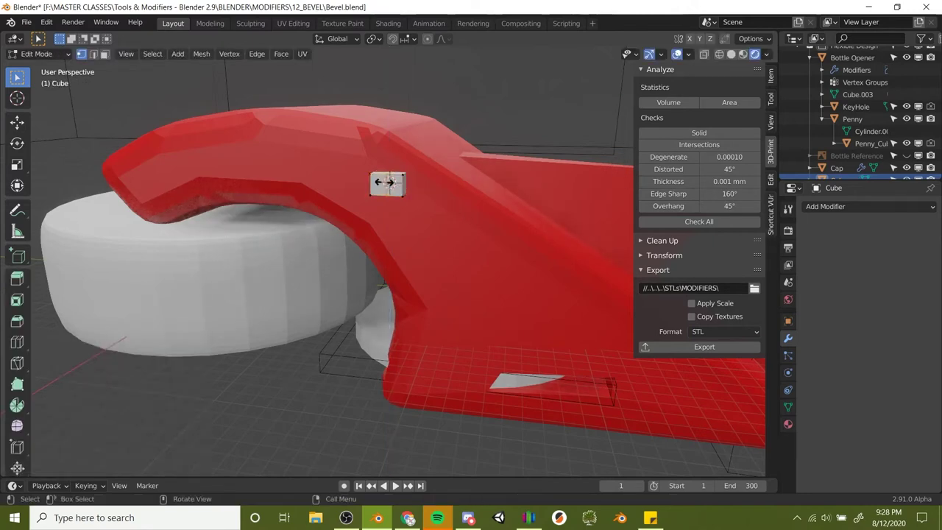
{"action": "right_click", "coordinate": [388, 183]}
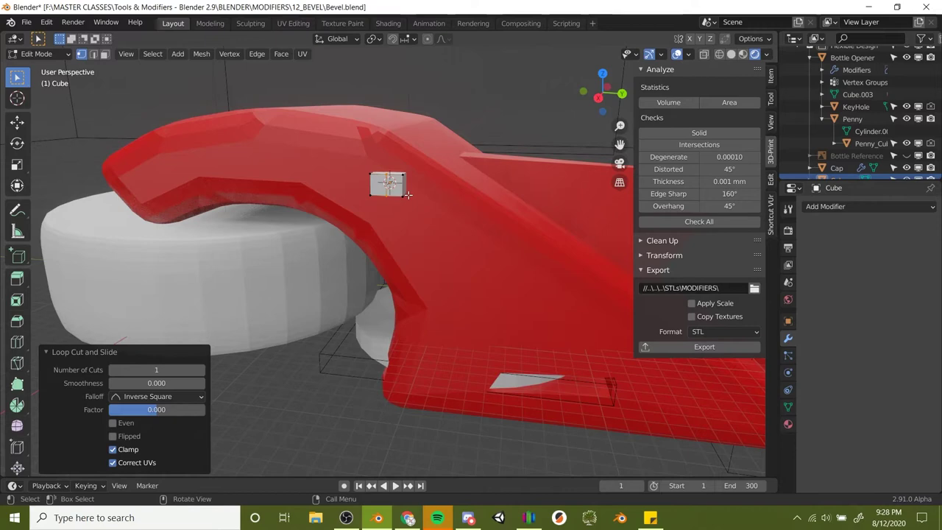
In face select mode, flatten the cutter to 0.349 along Z.
{"action": "key", "text": "3"}
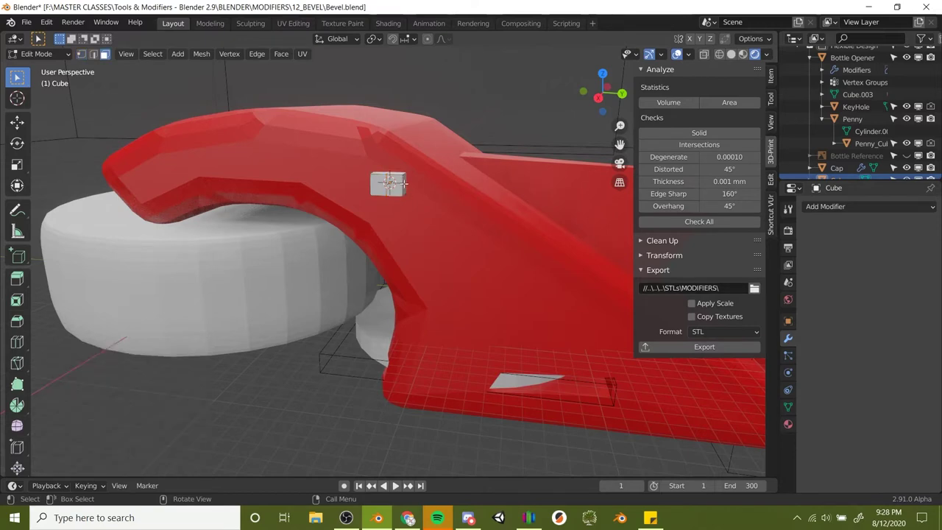
{"action": "middle_click_drag", "start_coordinate": [403, 184], "coordinate": [516, 243]}
{"action": "key", "text": "s"}
{"action": "key", "text": "z"}
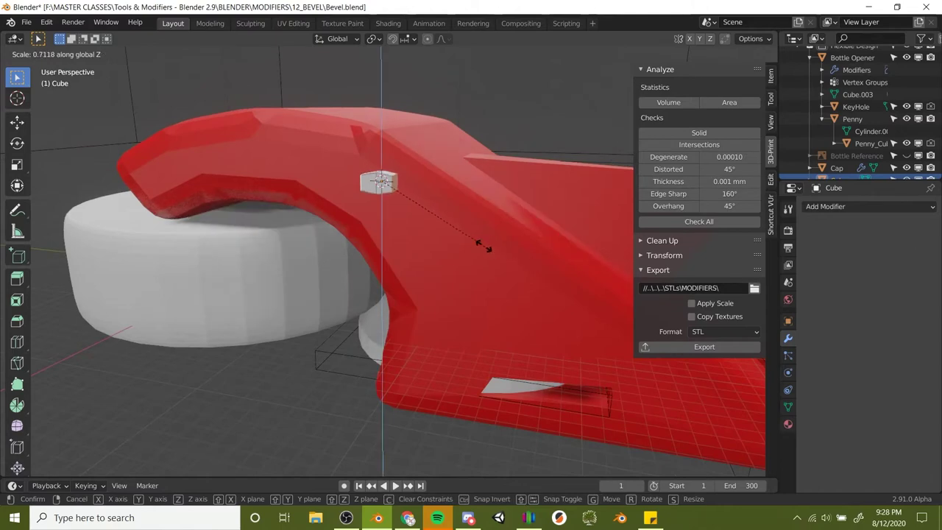
{"action": "left_click", "coordinate": [430, 220]}
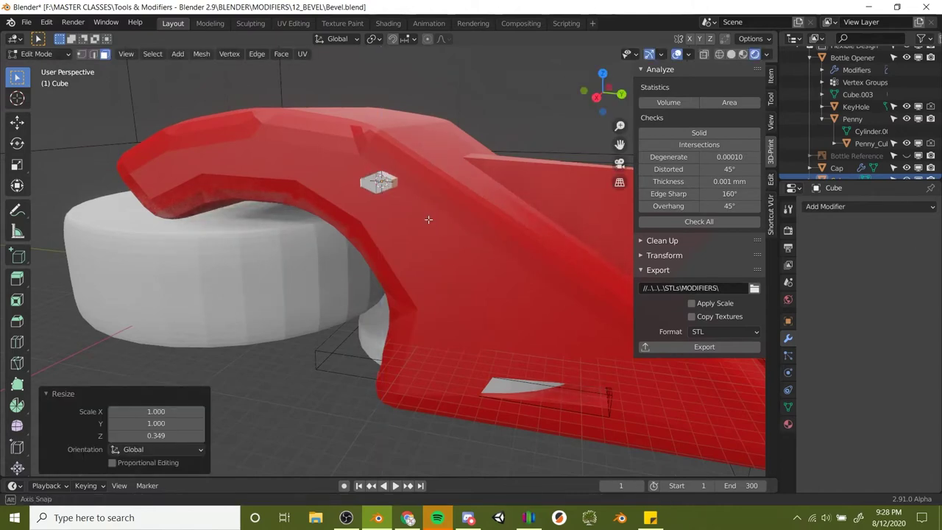
{"action": "middle_click_drag", "start_coordinate": [428, 219], "coordinate": [457, 216]}
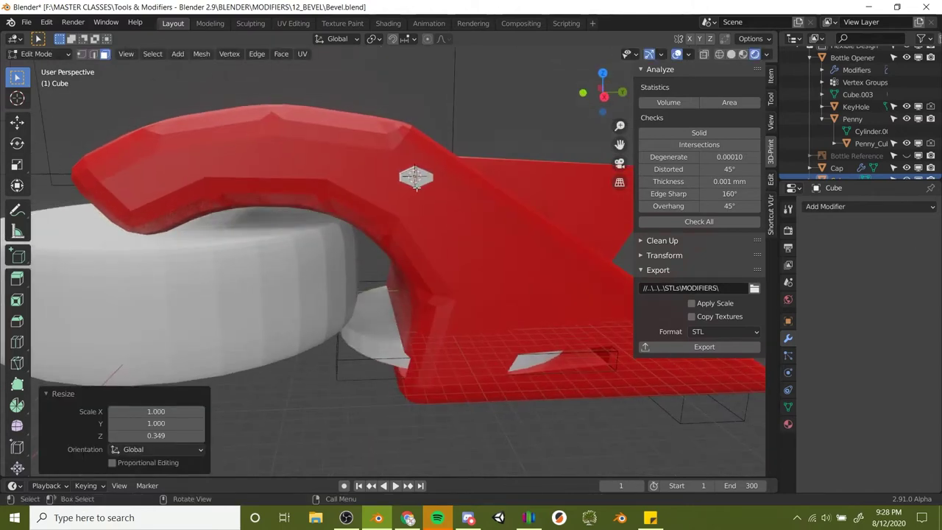
{"action": "left_click", "coordinate": [434, 197]}
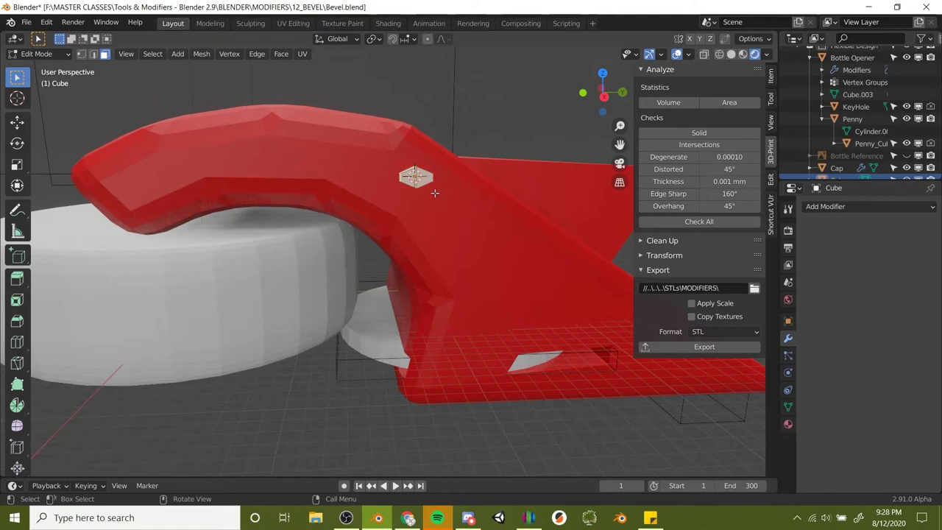
Tilt the cutter -27.5° about X and enlarge it 1.787 times.
{"action": "key", "text": "r"}
{"action": "key", "text": "x"}
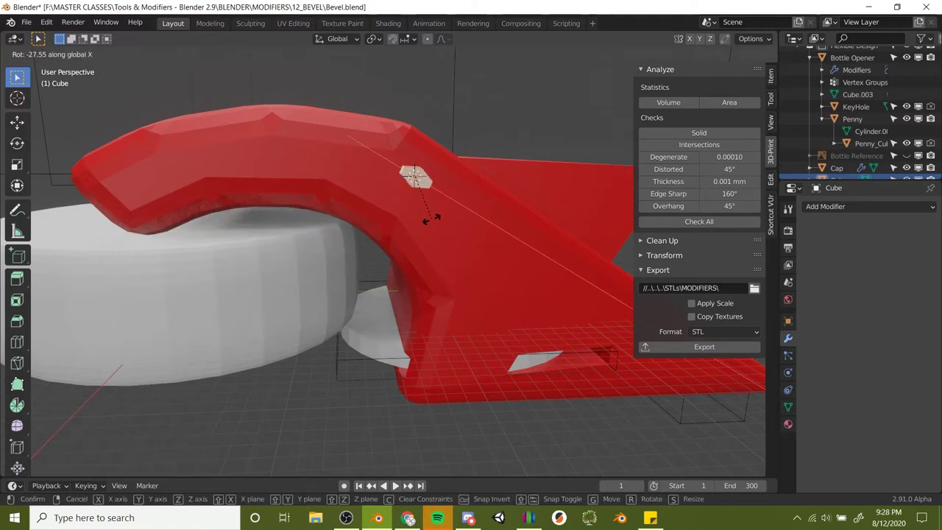
{"action": "left_click", "coordinate": [433, 220]}
{"action": "key", "text": "s"}
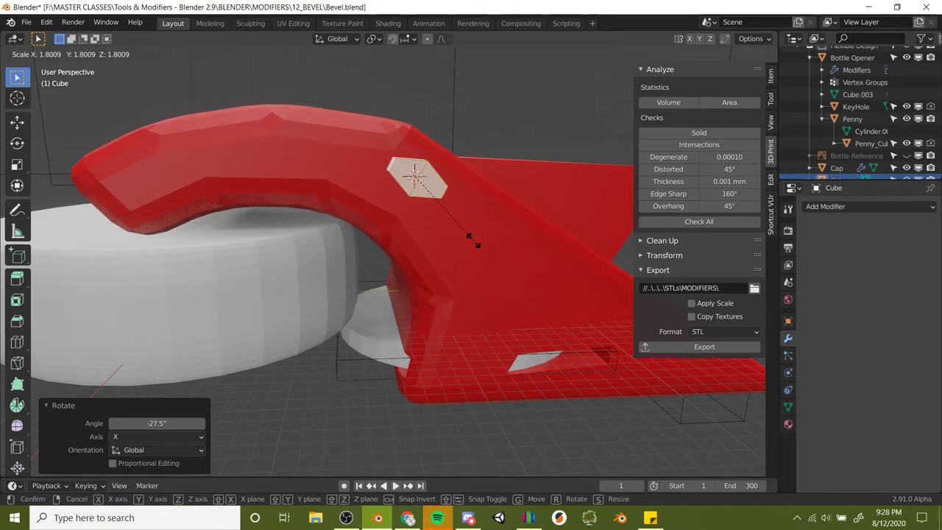
{"action": "left_click", "coordinate": [472, 241]}
{"action": "mouse_move", "coordinate": [455, 242]}
{"action": "middle_mouse_down"}
{"action": "mouse_move", "coordinate": [391, 255]}
{"action": "mouse_move", "coordinate": [406, 244]}
{"action": "mouse_move", "coordinate": [398, 228]}
{"action": "mouse_move", "coordinate": [452, 215]}
{"action": "mouse_move", "coordinate": [370, 265]}
{"action": "mouse_move", "coordinate": [324, 265]}
{"action": "mouse_move", "coordinate": [453, 243]}
{"action": "middle_mouse_up"}
Shift the cutter -1.08 mm along X and return to Object Mode.
{"action": "key", "text": "g"}
{"action": "key", "text": "x"}
{"action": "left_click", "coordinate": [341, 268]}
{"action": "key", "text": "Tab"}
{"action": "scroll", "coordinate": [399, 248], "scroll_direction": "down", "scroll_amount": 4}
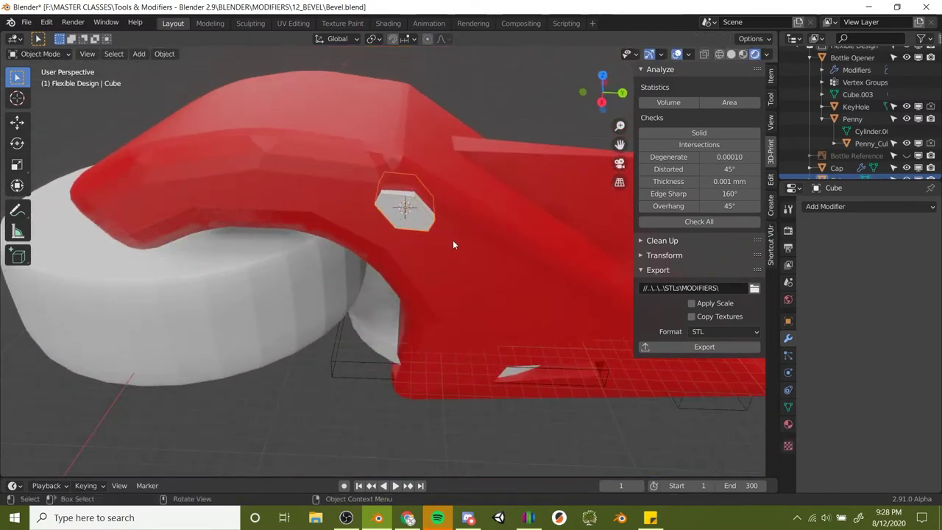
Give the cube a Mirror modifier using Bottle Opener as the mirror object.
{"action": "left_click", "coordinate": [842, 205]}
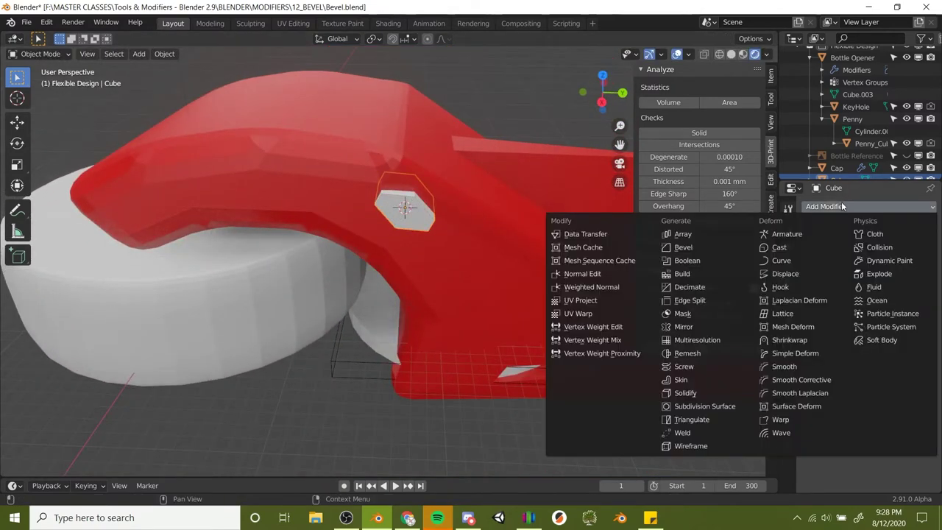
{"action": "left_click", "coordinate": [690, 328]}
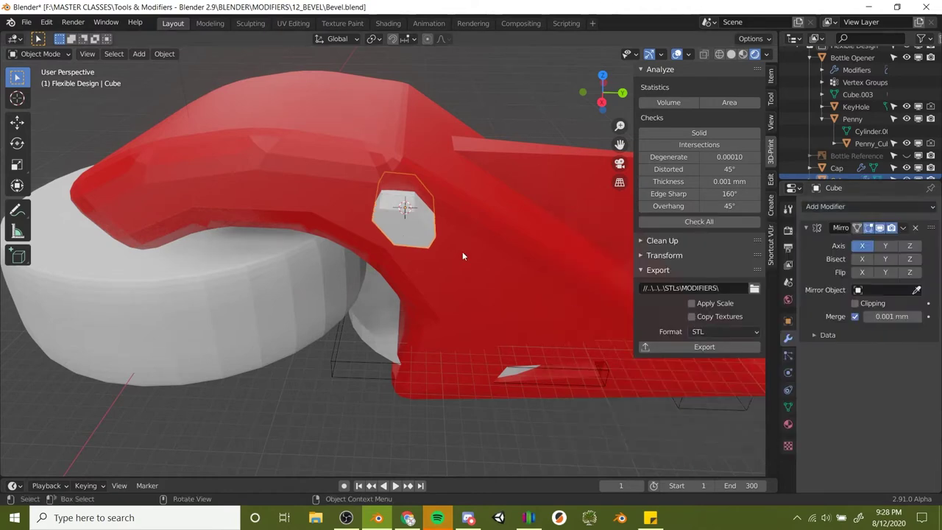
{"action": "left_click", "coordinate": [917, 289]}
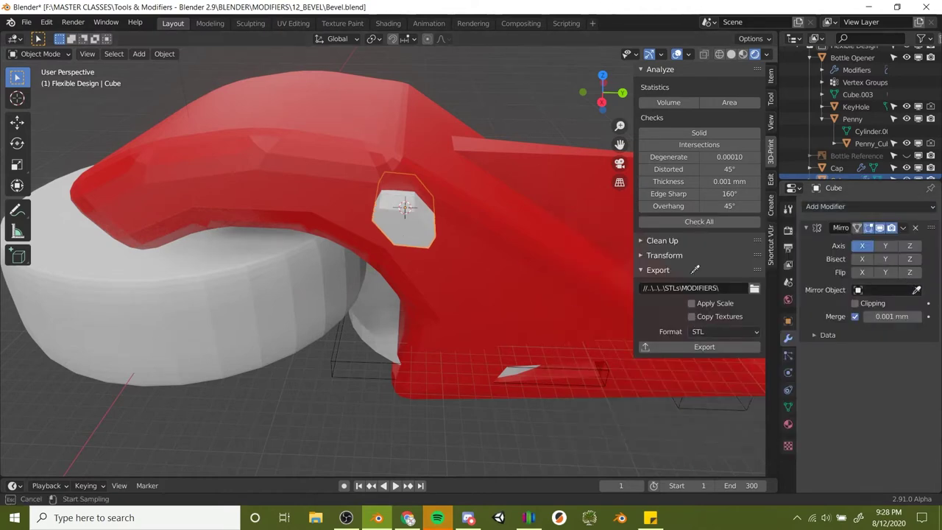
{"action": "left_click", "coordinate": [460, 198]}
{"action": "middle_click_drag", "start_coordinate": [468, 205], "coordinate": [453, 307]}
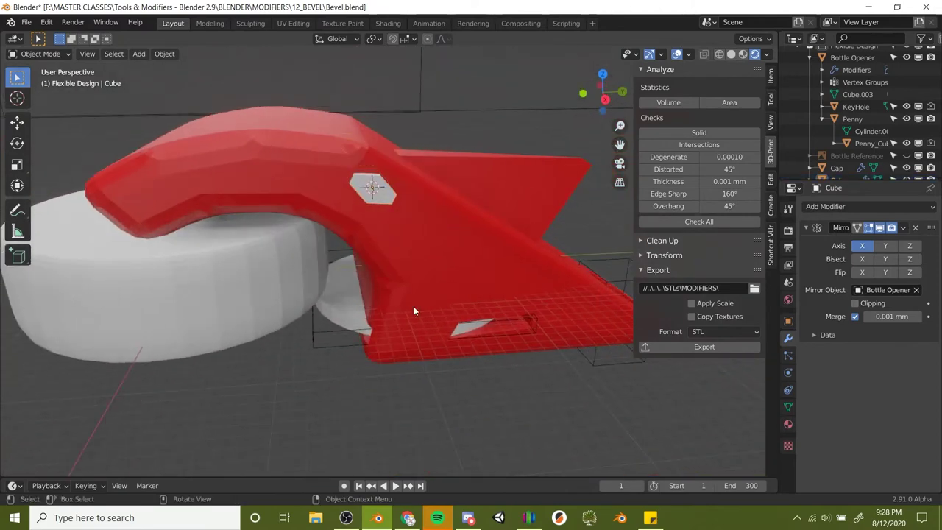
Select the Bottle Opener, hide overlays, and orbit to inspect both sides.
{"action": "left_click", "coordinate": [410, 218]}
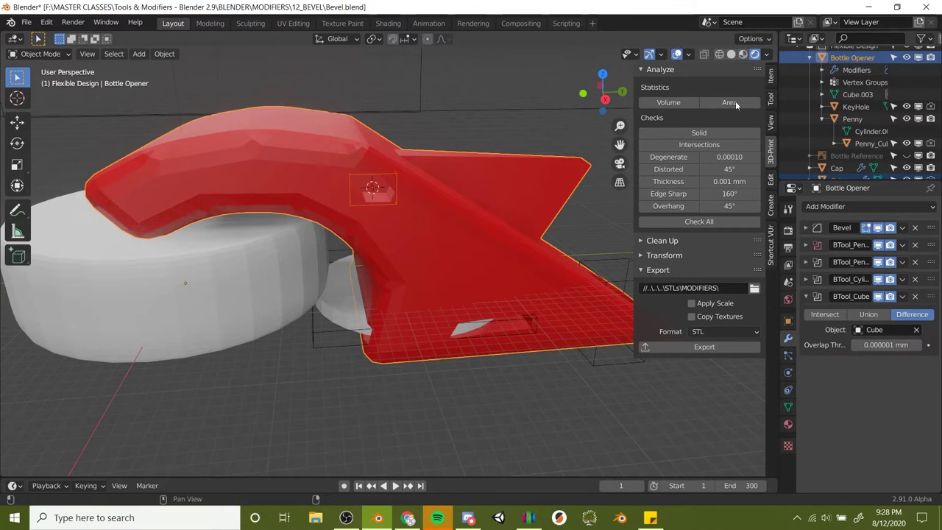
{"action": "left_click", "coordinate": [677, 55]}
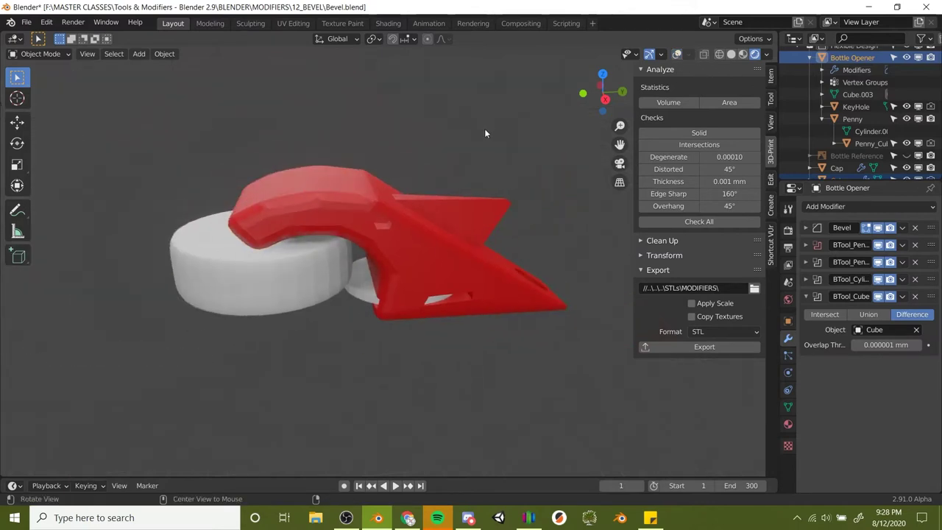
{"action": "middle_click_drag", "start_coordinate": [485, 133], "coordinate": [447, 149]}
{"action": "scroll", "coordinate": [421, 142], "scroll_direction": "down", "scroll_amount": 2}
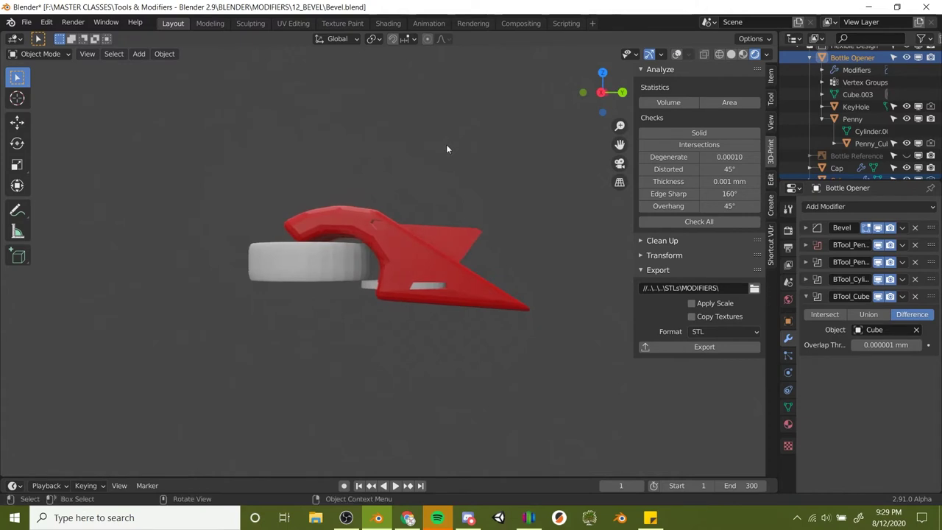
{"action": "middle_click_drag", "start_coordinate": [401, 277], "coordinate": [381, 292]}
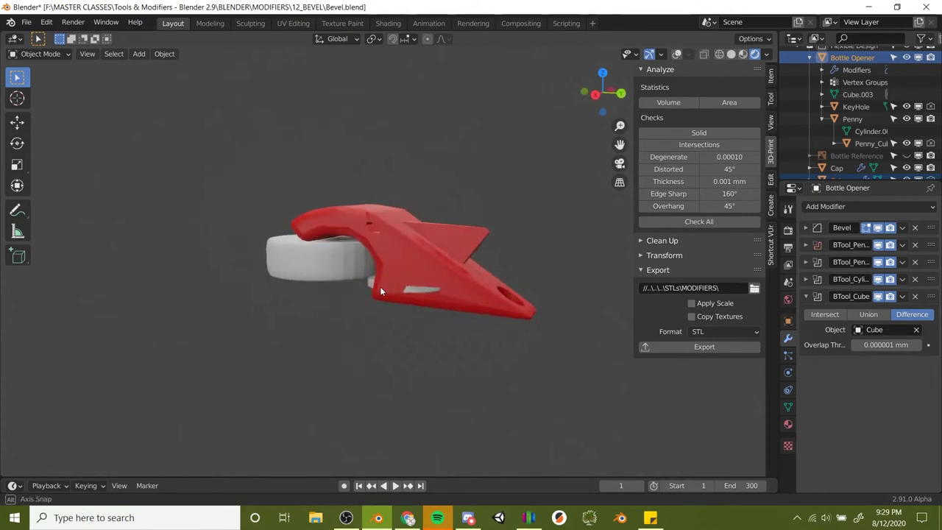
Restore overlays, run 3D-Print Check All, and export the opener STL to STLs\MODIFIERS.
{"action": "left_click", "coordinate": [676, 56]}
{"action": "left_click", "coordinate": [705, 221]}
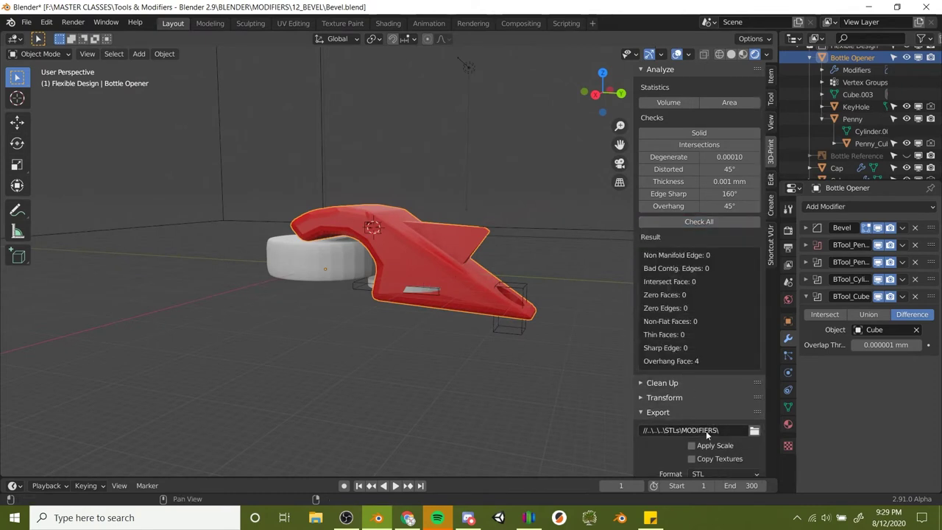
{"action": "scroll", "coordinate": [742, 442], "scroll_direction": "down", "scroll_amount": 1}
{"action": "left_click", "coordinate": [754, 411]}
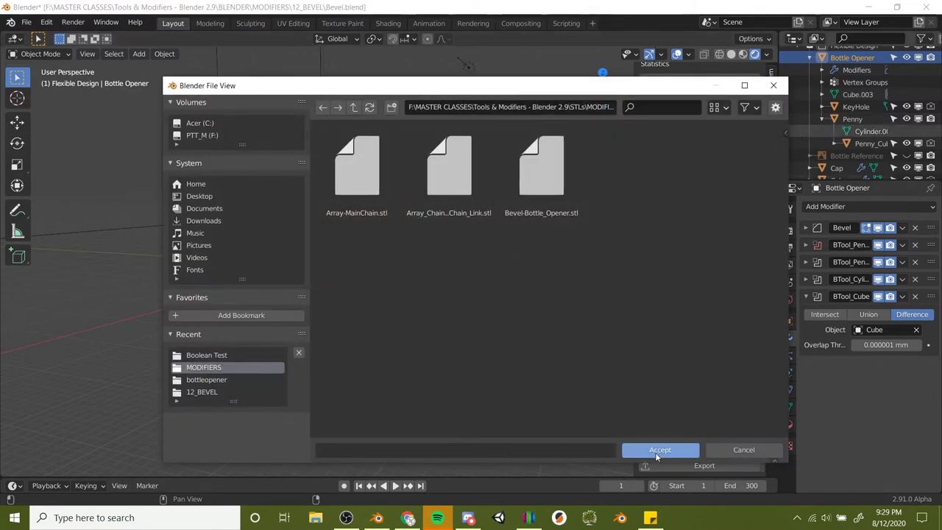
{"action": "left_click", "coordinate": [659, 451]}
{"action": "left_click", "coordinate": [683, 465]}
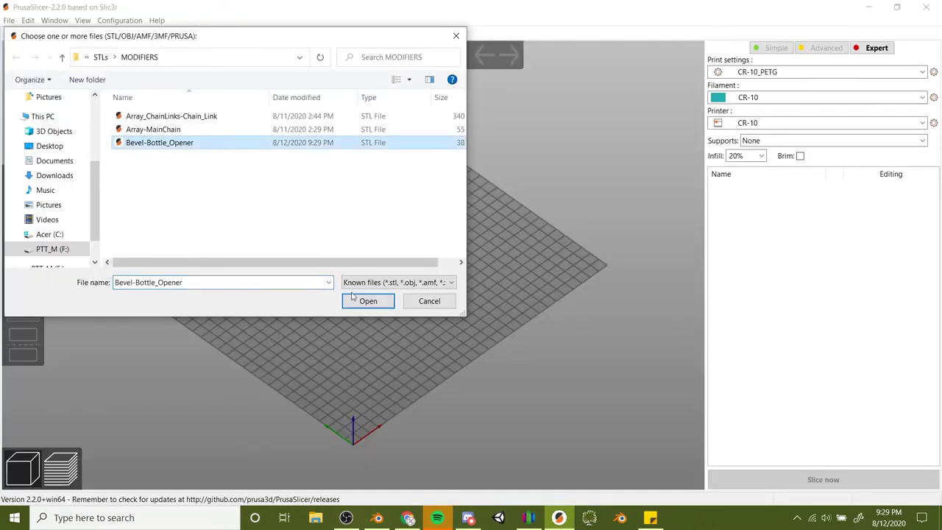
Load Bevel-Bottle_Opener.stl onto the bed and orbit around it.
{"action": "left_click", "coordinate": [352, 294]}
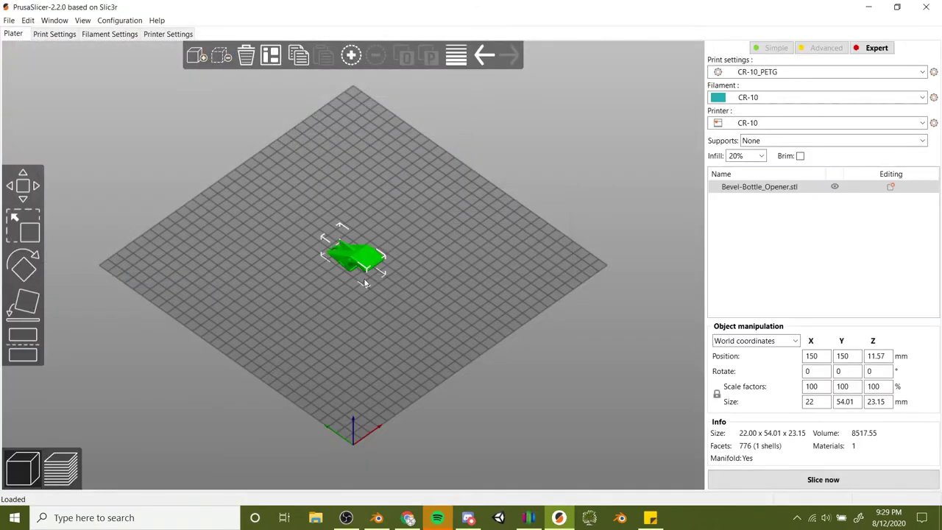
{"action": "scroll", "coordinate": [364, 279], "scroll_direction": "up", "scroll_amount": 5}
{"action": "scroll", "coordinate": [363, 278], "scroll_direction": "up", "scroll_amount": 5}
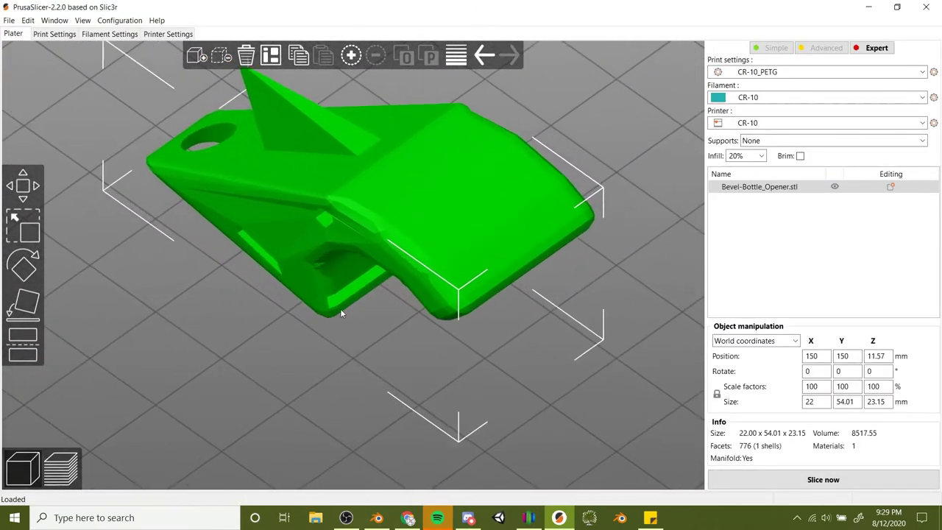
{"action": "left_click_drag", "start_coordinate": [340, 309], "coordinate": [341, 346]}
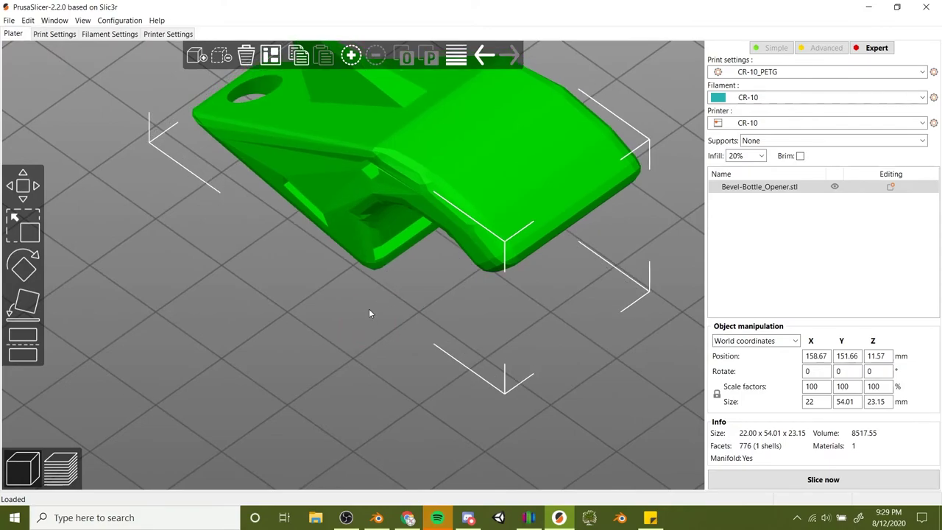
{"action": "left_click_drag", "start_coordinate": [369, 313], "coordinate": [391, 314]}
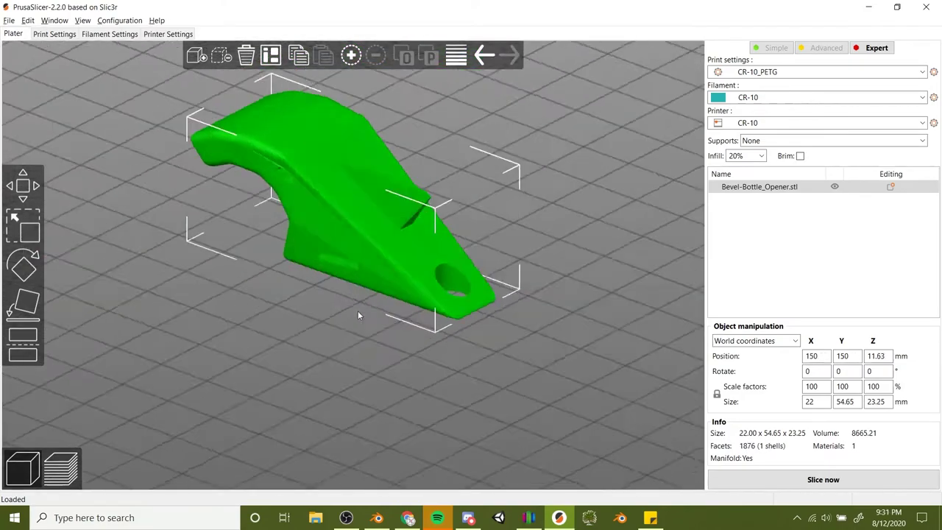
{"action": "left_click_drag", "start_coordinate": [358, 311], "coordinate": [376, 318]}
Slice without supports (28 min, 2.59 m) and preview layers up to 9.70 mm.
{"action": "left_click", "coordinate": [740, 486]}
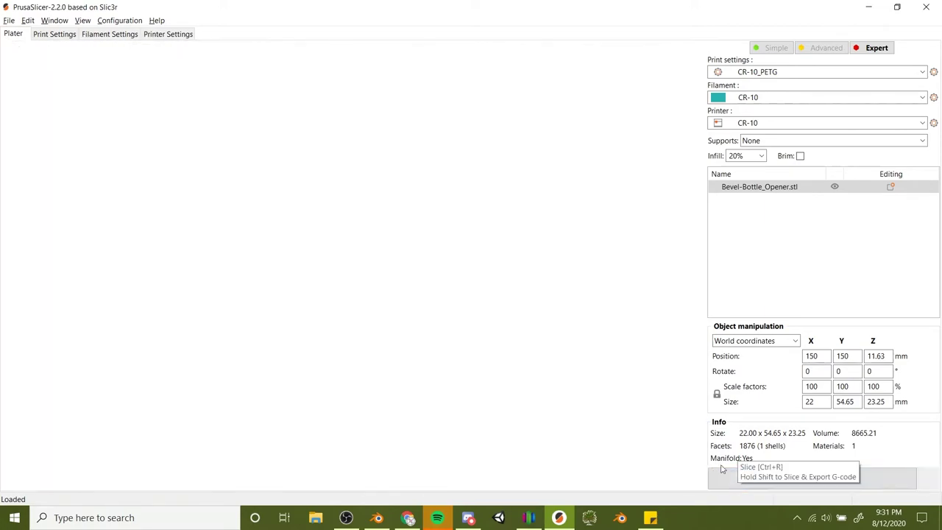
{"action": "left_click_drag", "start_coordinate": [689, 46], "coordinate": [762, 59]}
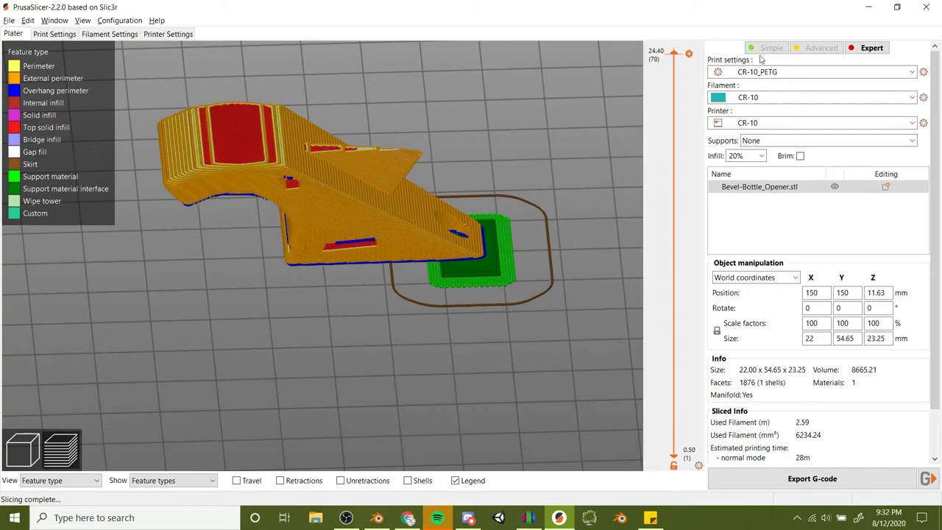
{"action": "left_click_drag", "start_coordinate": [462, 363], "coordinate": [456, 343]}
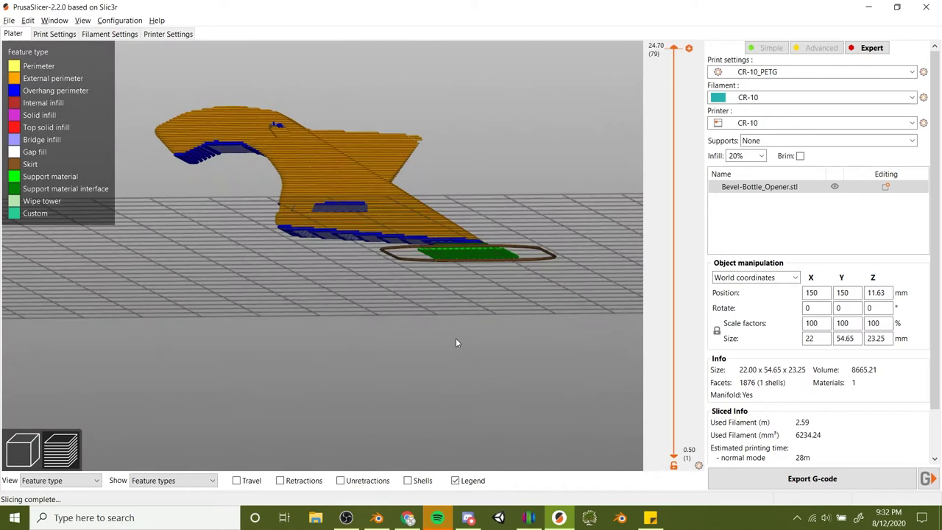
{"action": "left_click", "coordinate": [51, 34]}
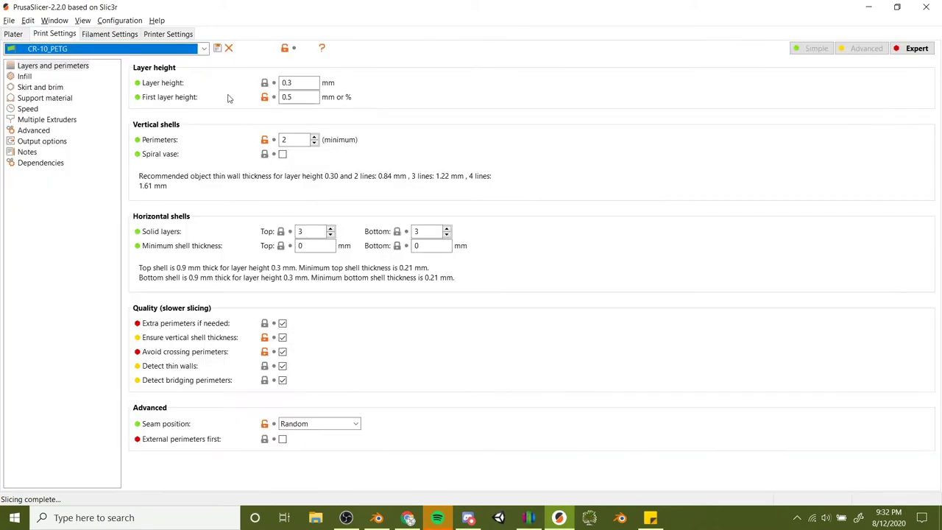
Re-slice with supports Everywhere (44 min, 4.33 m) and inspect layers up to 4.40 mm.
{"action": "left_click", "coordinate": [43, 99]}
{"action": "left_click", "coordinate": [14, 34]}
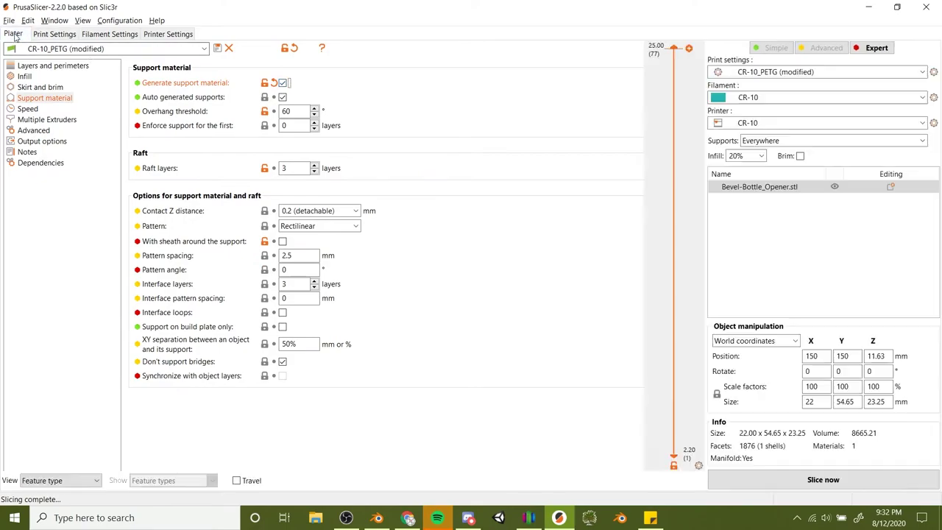
{"action": "left_click", "coordinate": [784, 484]}
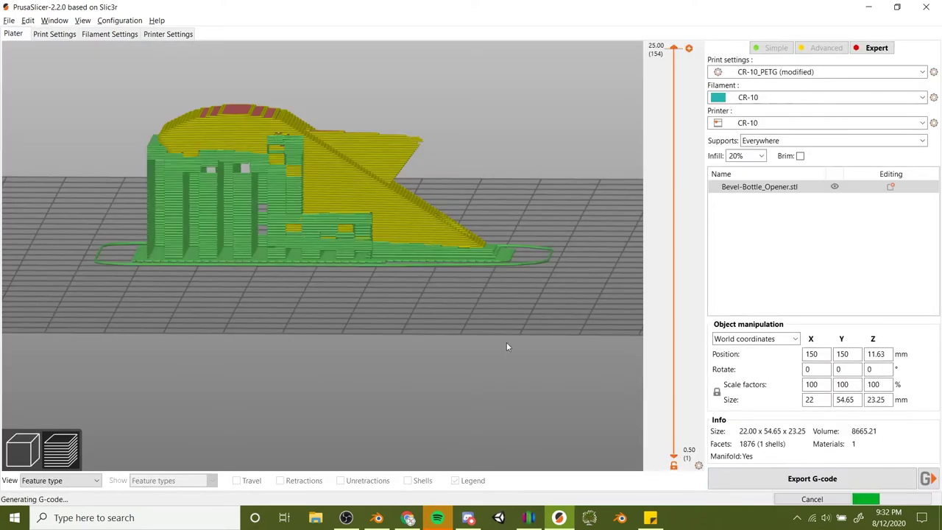
{"action": "mouse_move", "coordinate": [366, 311]}
{"action": "left_mouse_down"}
{"action": "mouse_move", "coordinate": [392, 310]}
{"action": "mouse_move", "coordinate": [342, 342]}
{"action": "mouse_move", "coordinate": [371, 305]}
{"action": "mouse_move", "coordinate": [372, 318]}
{"action": "left_mouse_up"}
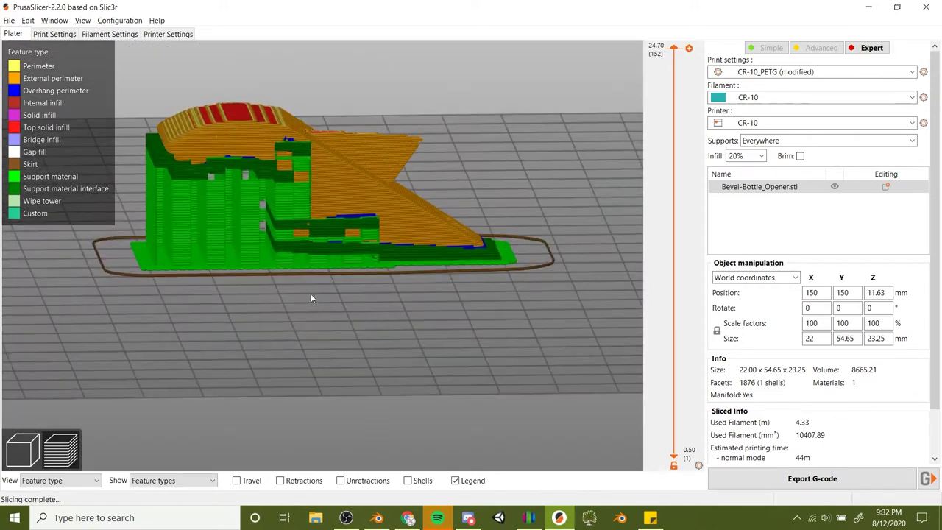
{"action": "left_click_drag", "start_coordinate": [678, 53], "coordinate": [594, 361]}
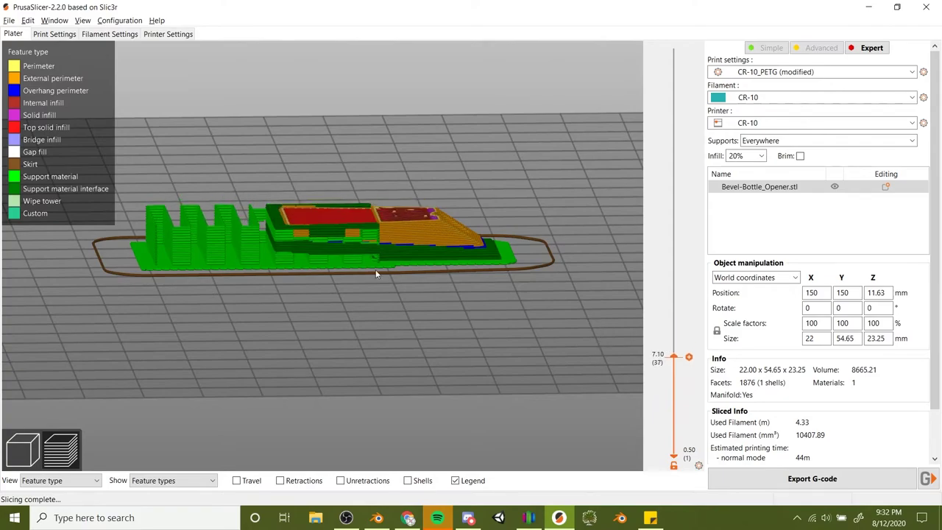
{"action": "scroll", "coordinate": [376, 269], "scroll_direction": "up", "scroll_amount": 5}
{"action": "mouse_move", "coordinate": [348, 297]}
{"action": "left_mouse_down"}
{"action": "mouse_move", "coordinate": [317, 334]}
{"action": "mouse_move", "coordinate": [343, 296]}
{"action": "mouse_move", "coordinate": [368, 312]}
{"action": "mouse_move", "coordinate": [353, 315]}
{"action": "left_mouse_up"}
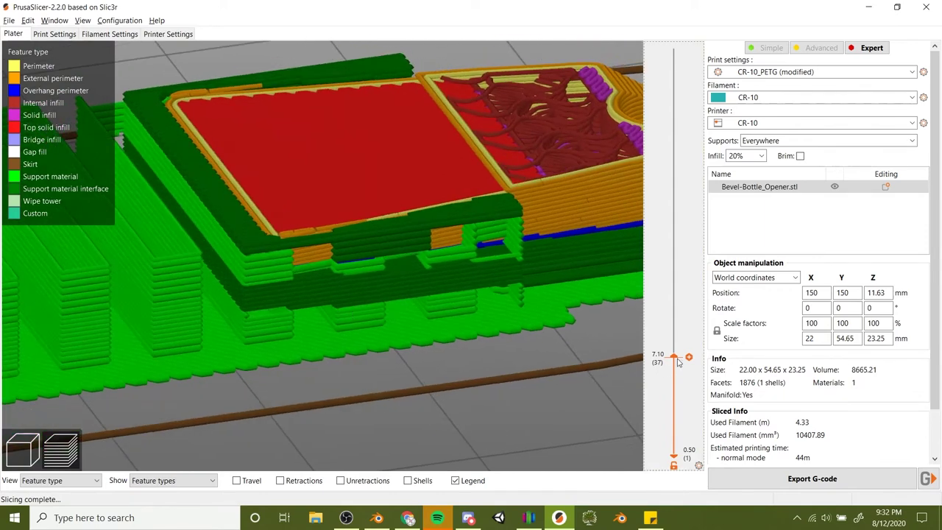
{"action": "key", "text": "Tab"}
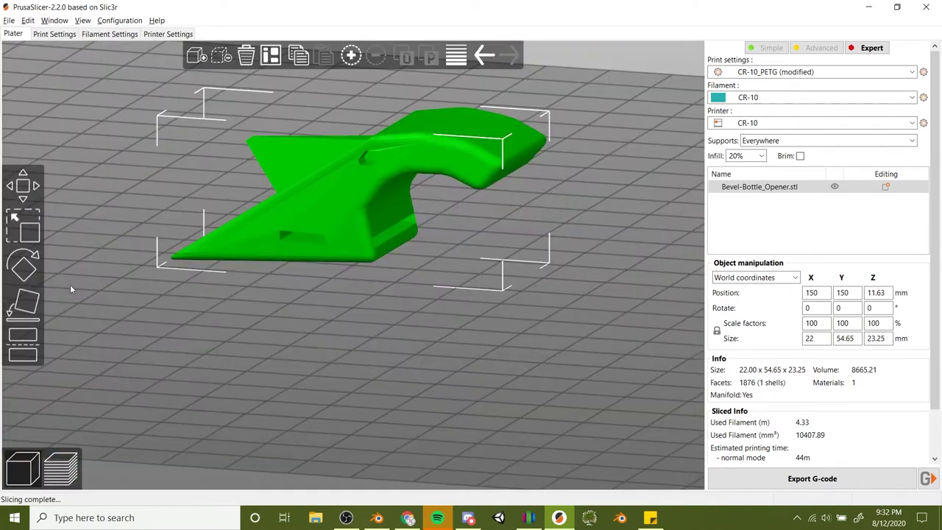
Lay the opener flat on its broad face with Place on Face and re-slice it.
{"action": "left_click", "coordinate": [32, 300]}
{"action": "left_click", "coordinate": [404, 174]}
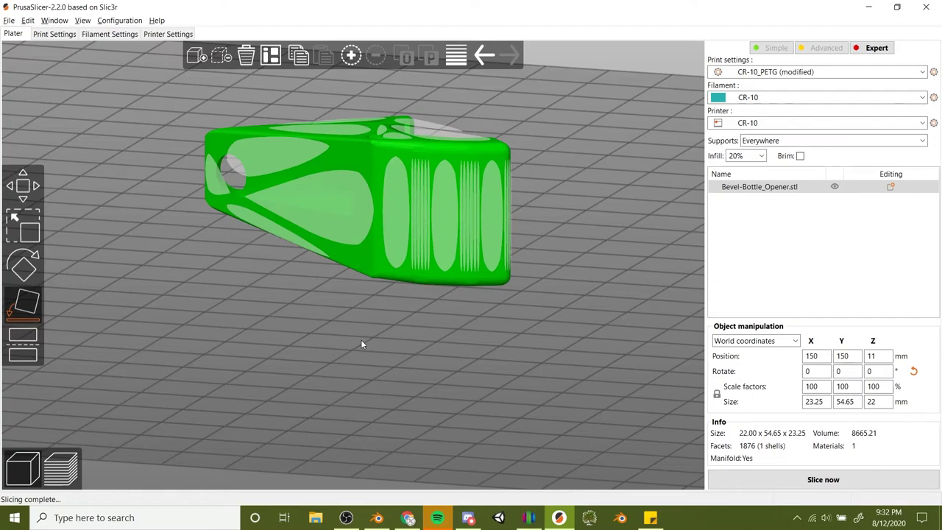
{"action": "left_click_drag", "start_coordinate": [361, 339], "coordinate": [287, 370]}
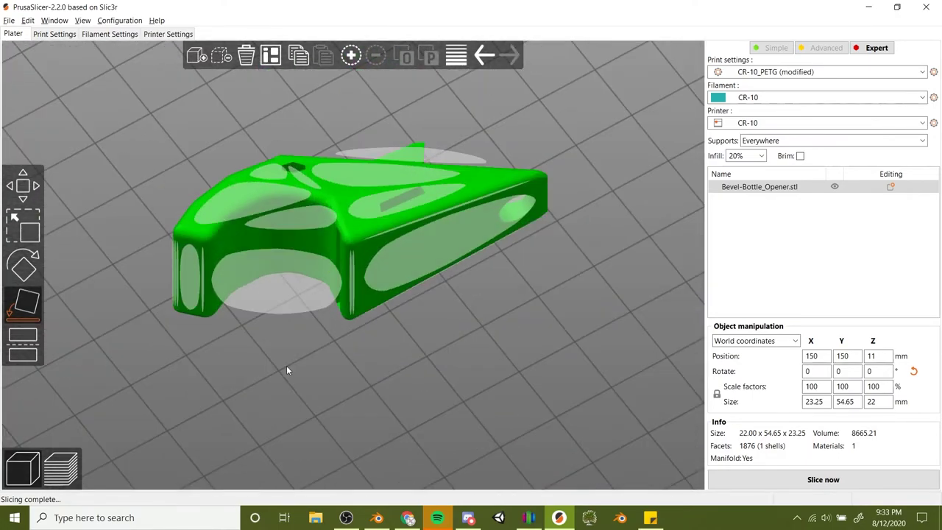
{"action": "left_click", "coordinate": [814, 478]}
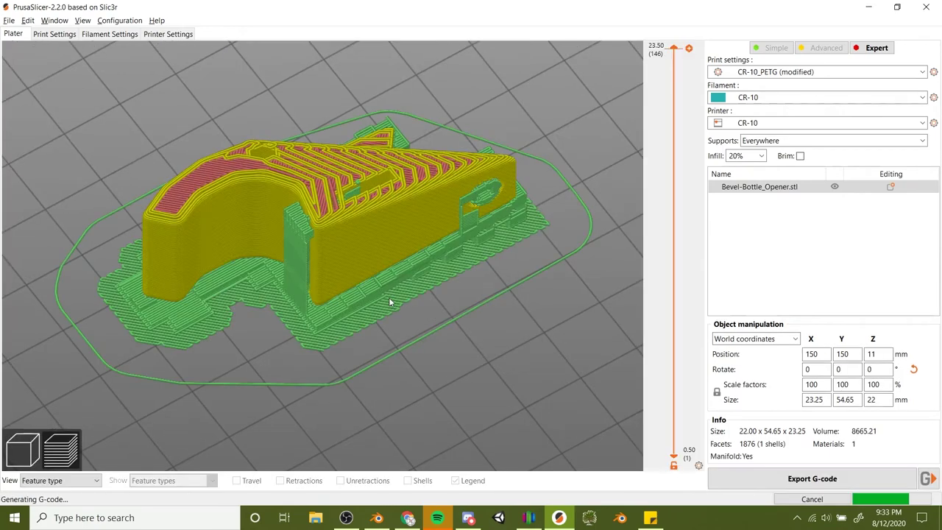
{"action": "left_click_drag", "start_coordinate": [417, 363], "coordinate": [109, 329]}
{"action": "key", "text": "Tab"}
{"action": "left_click", "coordinate": [765, 141]}
Set supports to 'For support enforcers only' and add a Box support enforcer to the opener.
{"action": "left_click", "coordinate": [753, 174]}
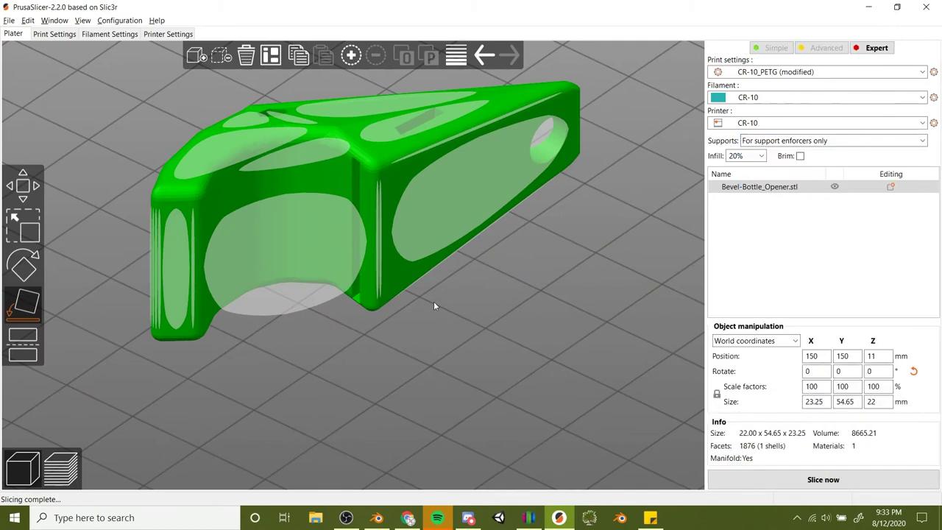
{"action": "left_click_drag", "start_coordinate": [433, 301], "coordinate": [425, 372]}
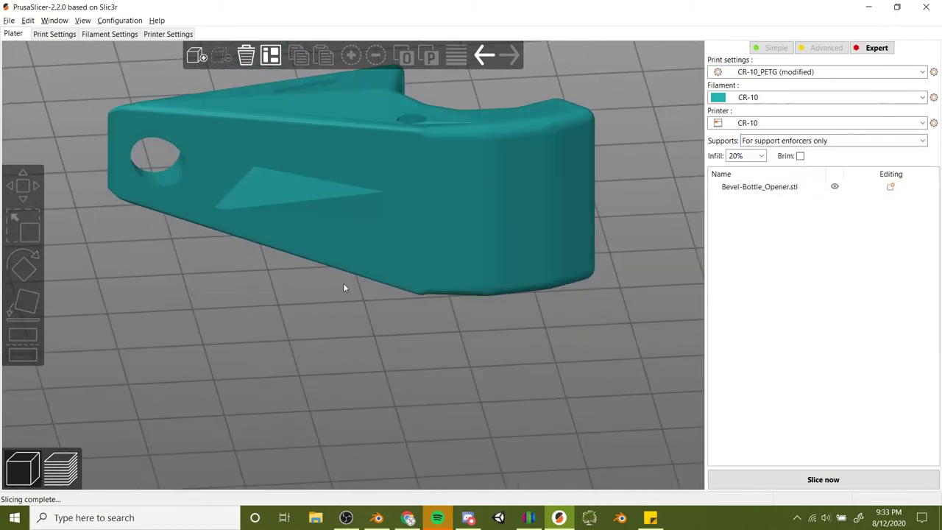
{"action": "left_click", "coordinate": [339, 246]}
{"action": "right_click", "coordinate": [340, 246]}
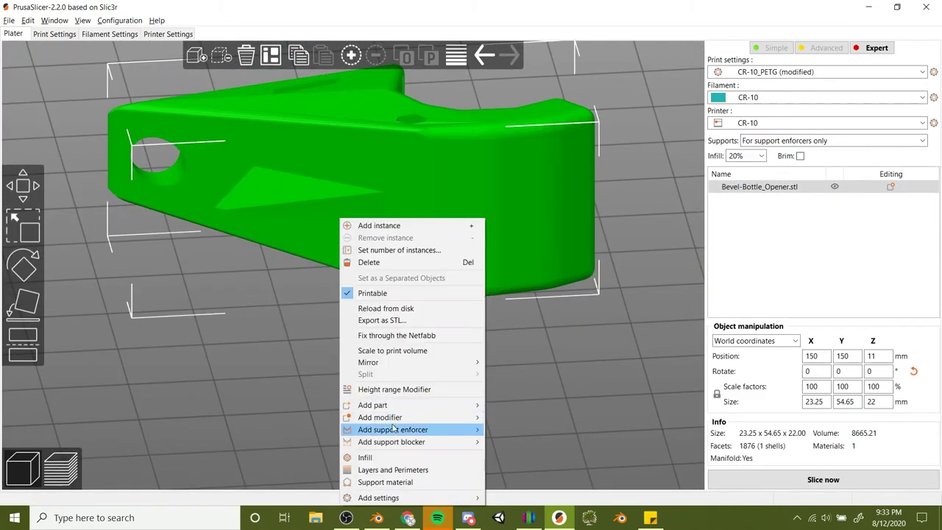
{"action": "mouse_move", "coordinate": [360, 432]}
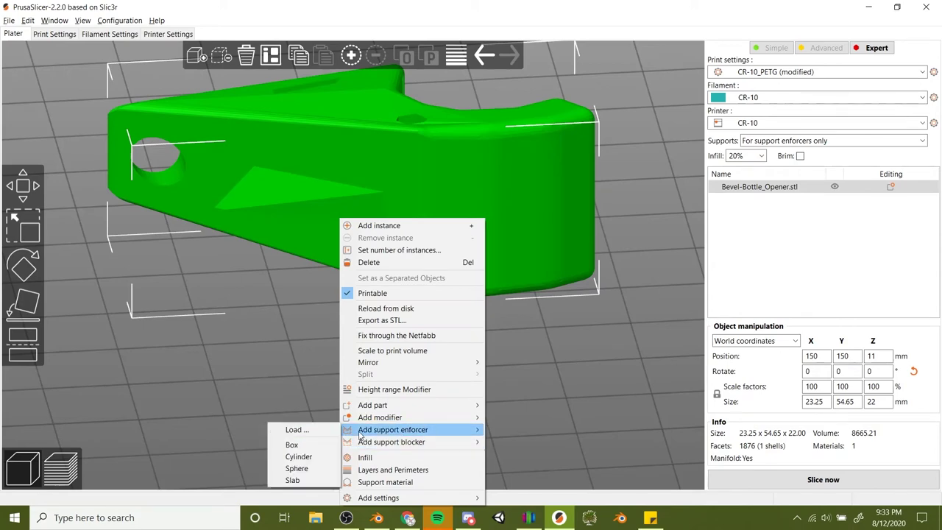
{"action": "left_click", "coordinate": [311, 445]}
{"action": "left_click_drag", "start_coordinate": [343, 375], "coordinate": [251, 330]}
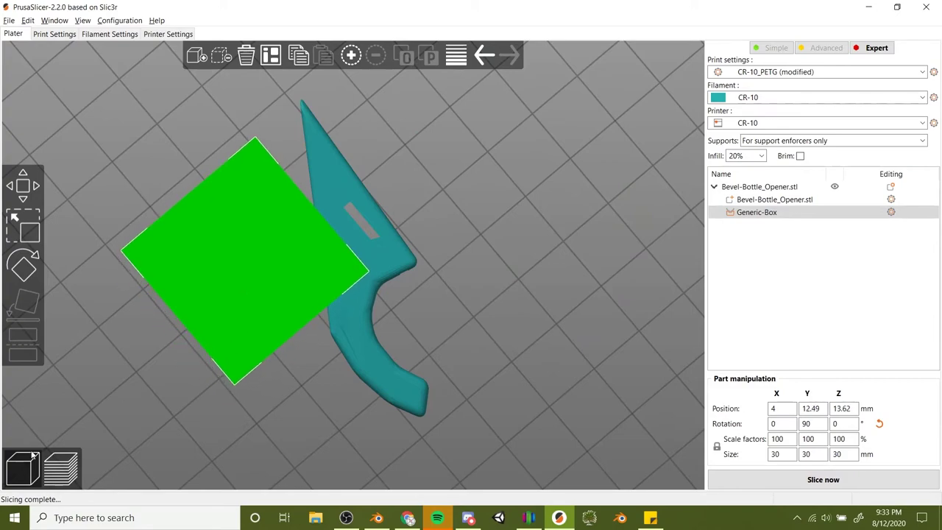
Slice with the box enforcer (30 min, 2.92 m) and preview layers up to 4 mm.
{"action": "left_click", "coordinate": [768, 486]}
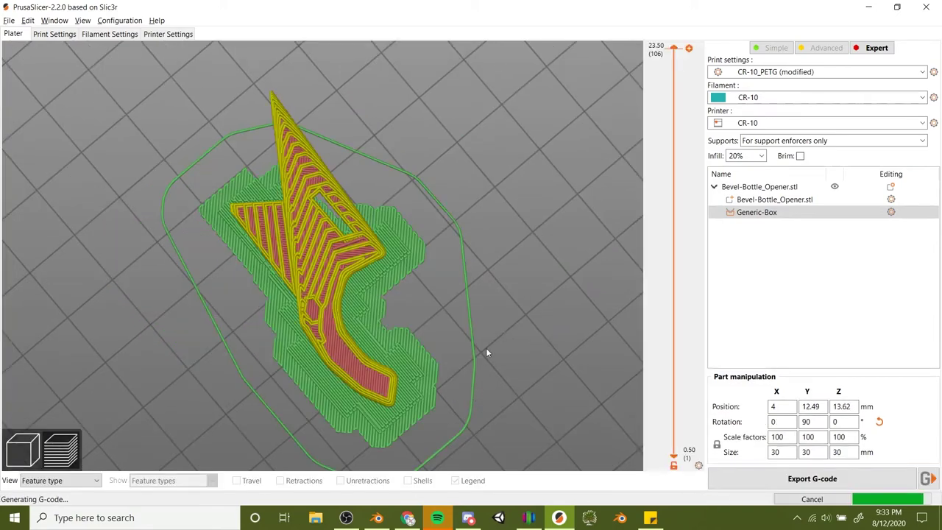
{"action": "left_click_drag", "start_coordinate": [485, 352], "coordinate": [417, 345]}
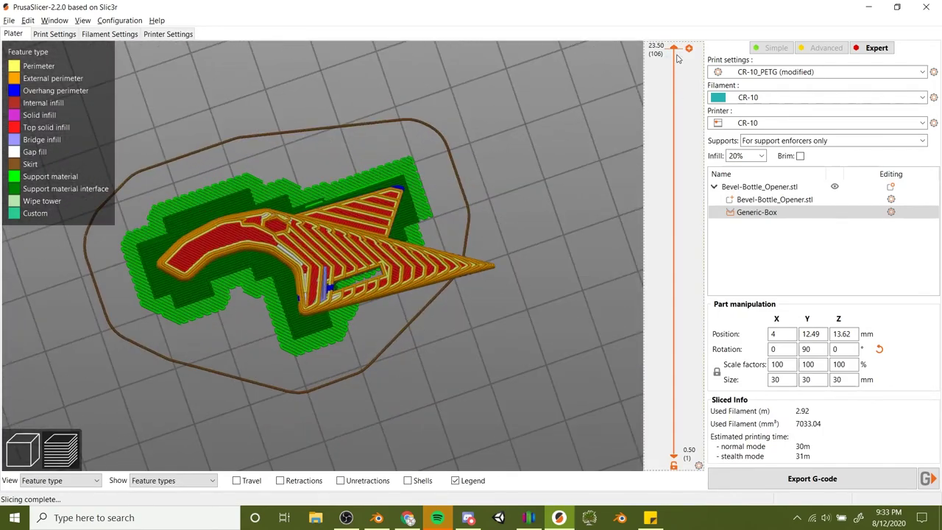
{"action": "left_click_drag", "start_coordinate": [676, 53], "coordinate": [564, 390]}
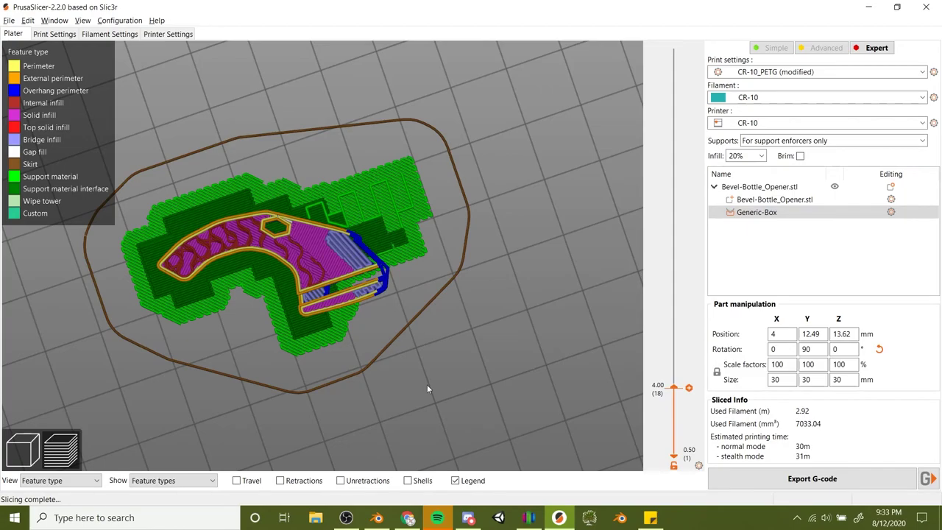
{"action": "left_click_drag", "start_coordinate": [427, 384], "coordinate": [385, 331]}
{"action": "scroll", "coordinate": [391, 337], "scroll_direction": "up", "scroll_amount": 8}
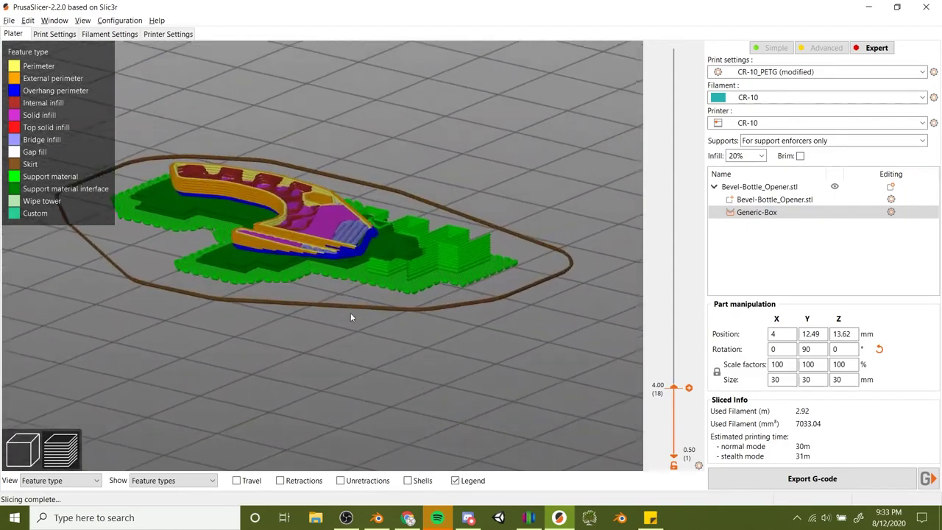
Add a second Generic-Box support enforcer to the opener and move it beside the part.
{"action": "key", "text": "Tab"}
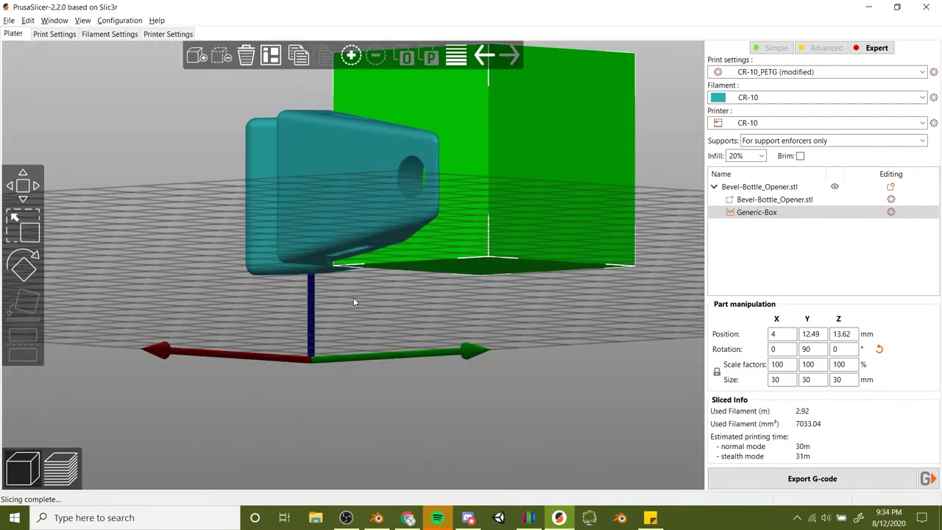
{"action": "left_click_drag", "start_coordinate": [353, 297], "coordinate": [316, 268]}
{"action": "right_click", "coordinate": [316, 268]}
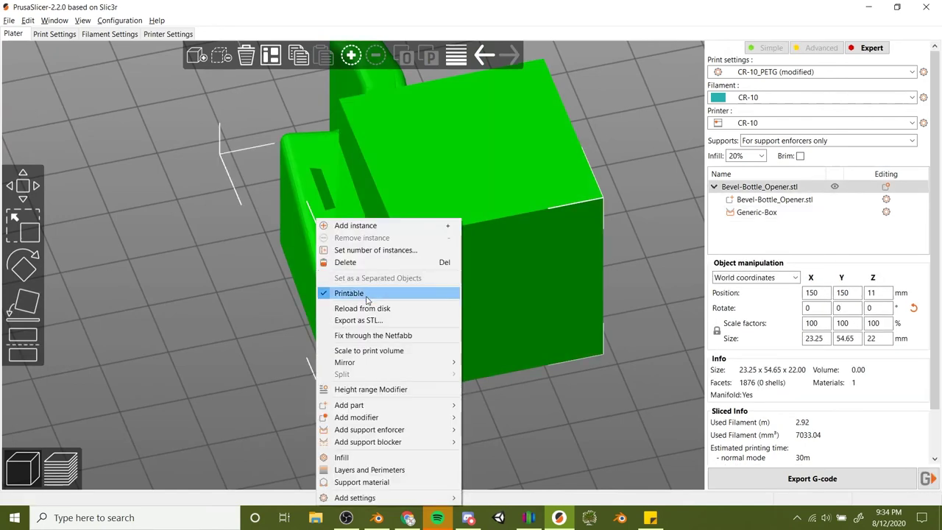
{"action": "mouse_move", "coordinate": [453, 434]}
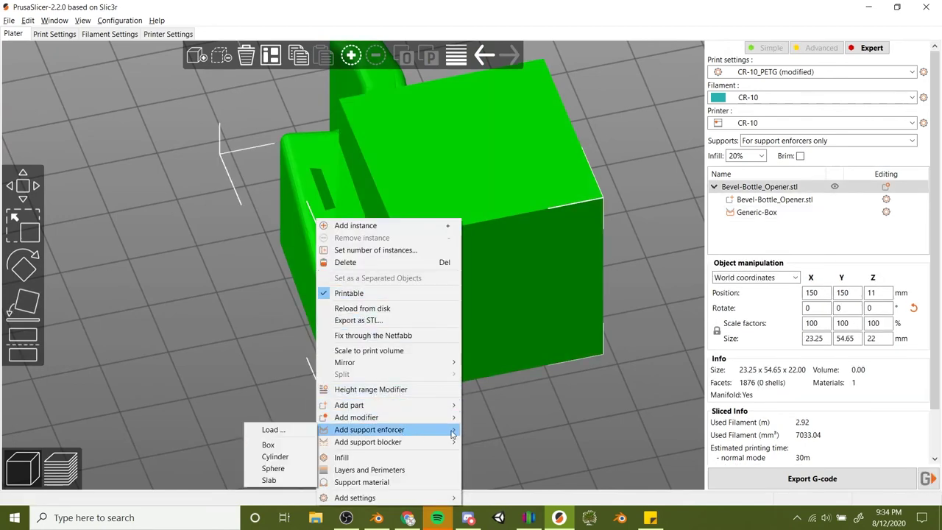
{"action": "left_click", "coordinate": [268, 445]}
{"action": "left_click_drag", "start_coordinate": [230, 232], "coordinate": [293, 350]}
Position the right-hand support box under the opener's overhanging parts.
{"action": "left_click", "coordinate": [423, 368]}
{"action": "left_click_drag", "start_coordinate": [424, 368], "coordinate": [486, 397]}
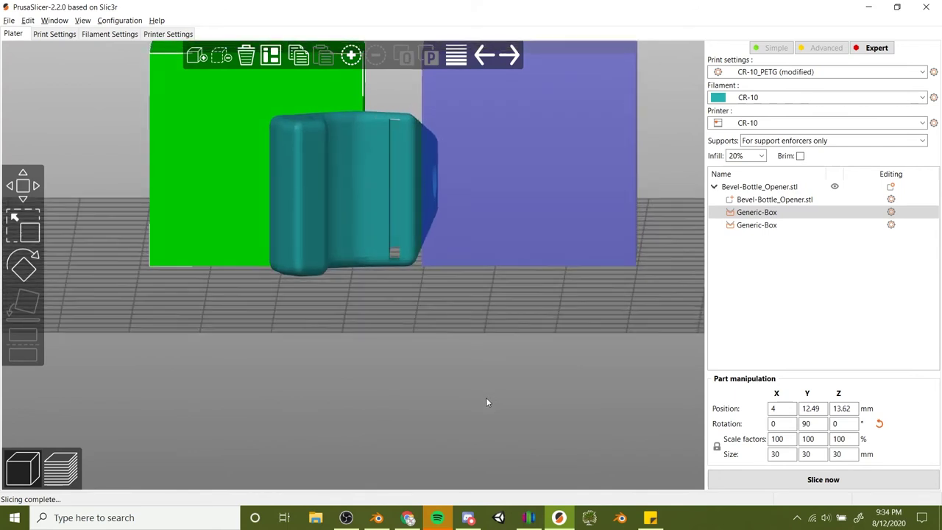
{"action": "left_click_drag", "start_coordinate": [496, 251], "coordinate": [344, 379]}
{"action": "left_click", "coordinate": [329, 368]}
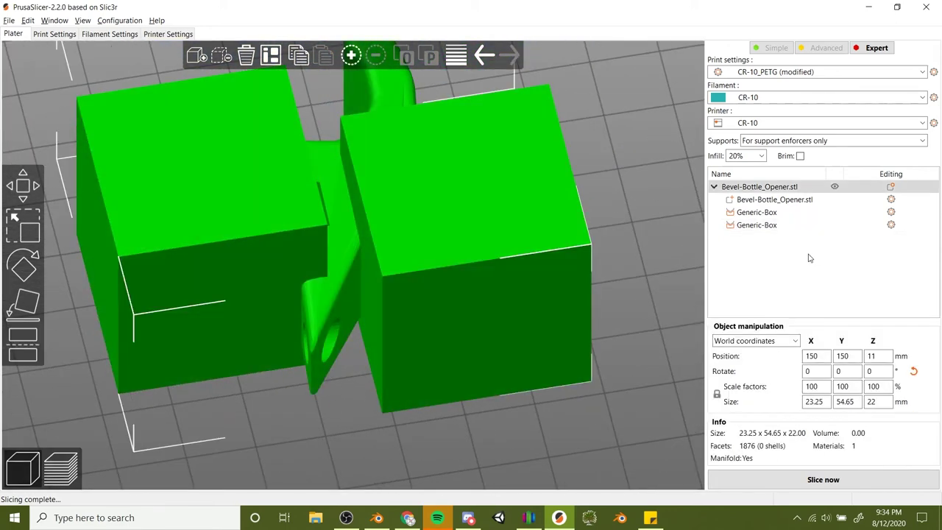
Re-slice with both enforcer boxes, check the supports from the side, then select the lower box.
{"action": "left_click", "coordinate": [823, 480]}
{"action": "left_click_drag", "start_coordinate": [407, 412], "coordinate": [689, 430]}
{"action": "left_click", "coordinate": [21, 451]}
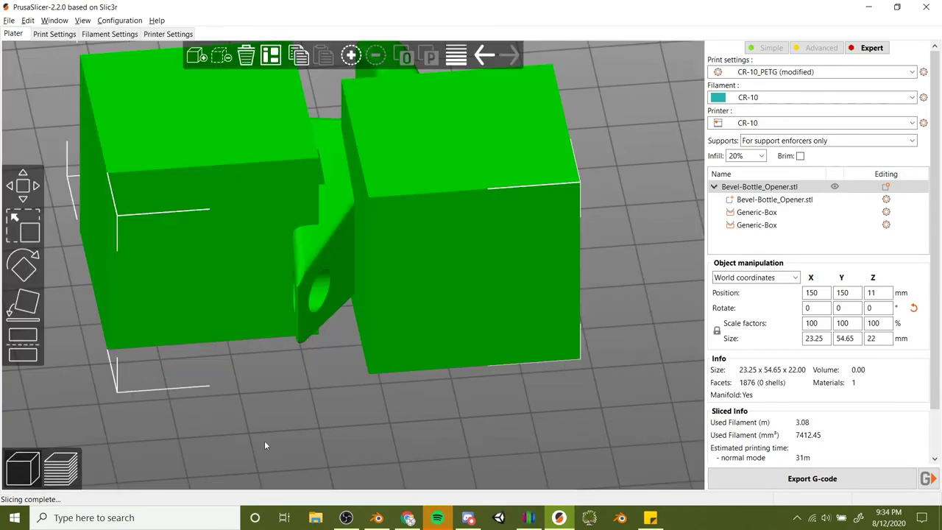
{"action": "left_click_drag", "start_coordinate": [291, 434], "coordinate": [392, 403]}
{"action": "left_click", "coordinate": [361, 410]}
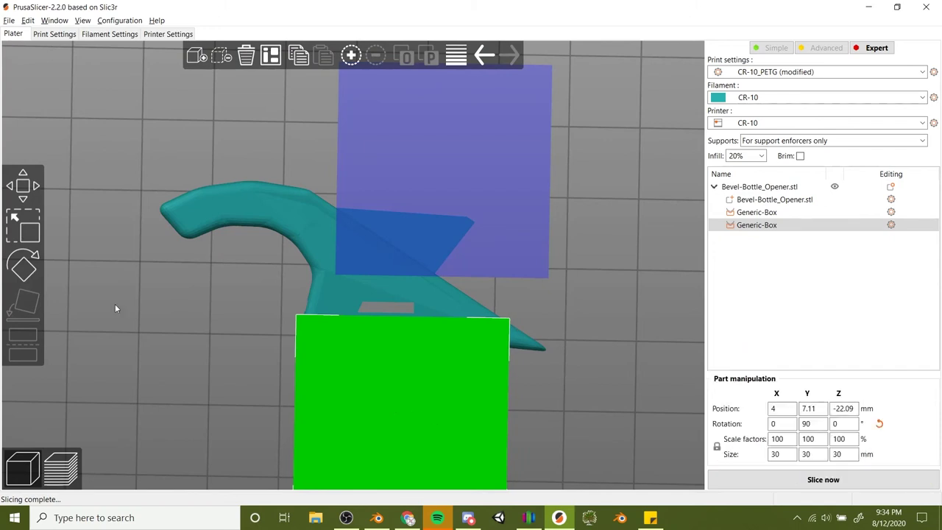
Scale the lower support box along Y to about 127%, roughly 38.29 mm wide.
{"action": "left_click", "coordinate": [26, 193]}
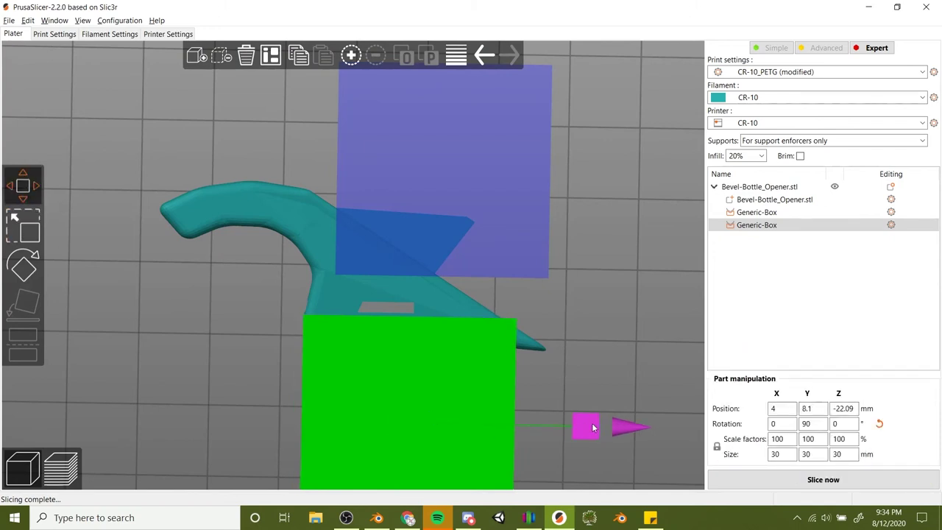
{"action": "left_click", "coordinate": [19, 253]}
{"action": "left_click", "coordinate": [25, 230]}
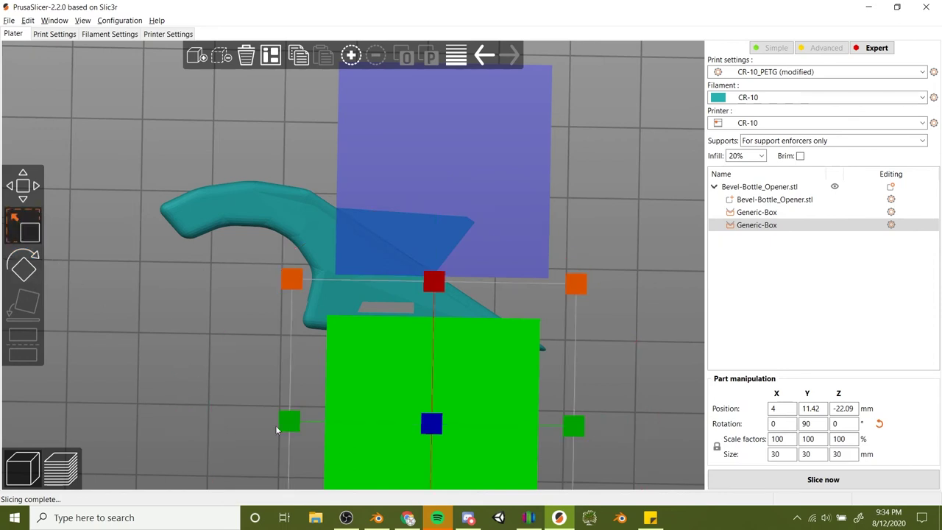
{"action": "left_click_drag", "start_coordinate": [291, 422], "coordinate": [254, 427]}
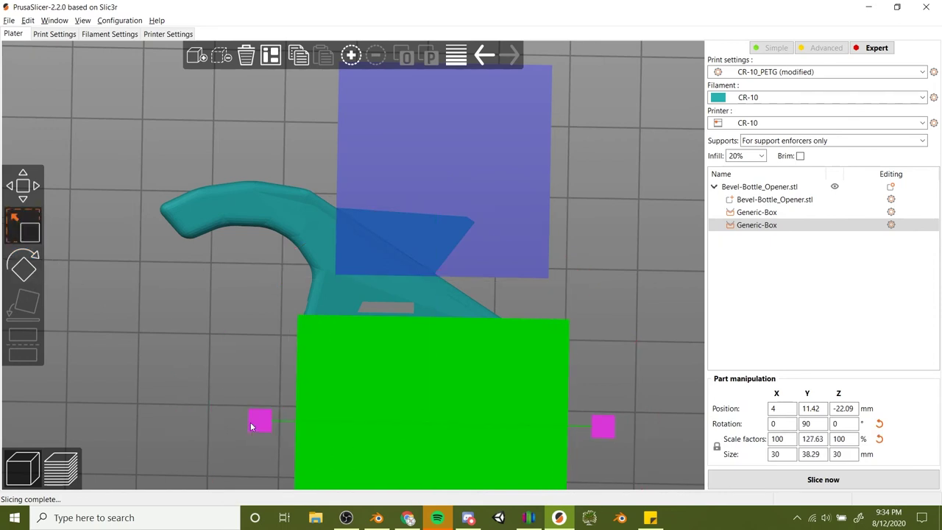
Re-slice with the widened box, now estimated at 34 minutes and 3.24 m of filament.
{"action": "left_click", "coordinate": [823, 479]}
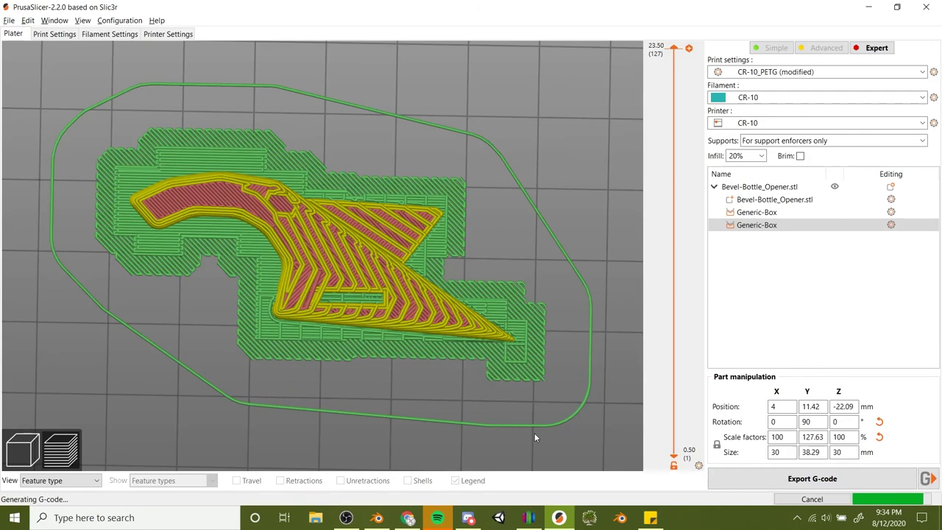
{"action": "left_click_drag", "start_coordinate": [535, 438], "coordinate": [537, 394]}
{"action": "mouse_move", "coordinate": [444, 286]}
{"action": "left_mouse_down"}
{"action": "mouse_move", "coordinate": [398, 268]}
{"action": "mouse_move", "coordinate": [357, 283]}
{"action": "mouse_move", "coordinate": [442, 281]}
{"action": "left_mouse_up"}
Flatten the lower support box to 11.3 mm tall and move it under the opener.
{"action": "left_click", "coordinate": [26, 436]}
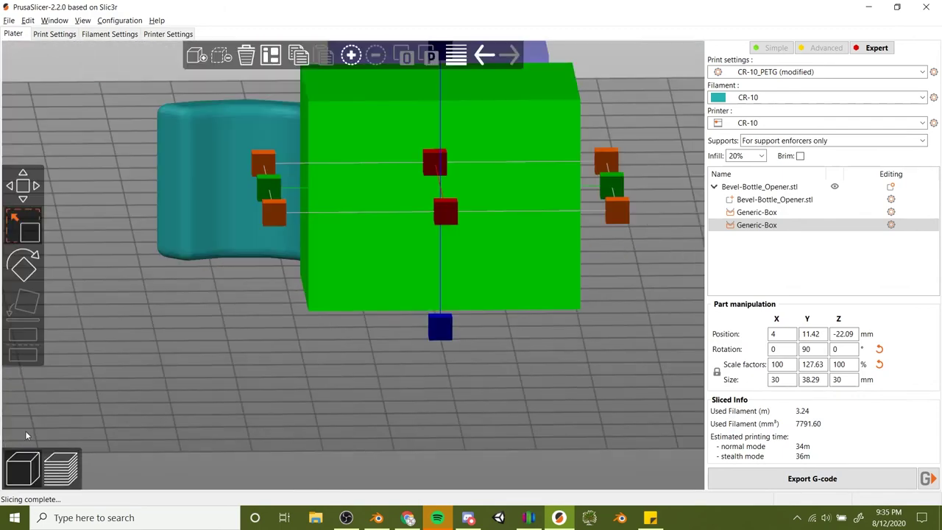
{"action": "left_click_drag", "start_coordinate": [438, 261], "coordinate": [439, 252]}
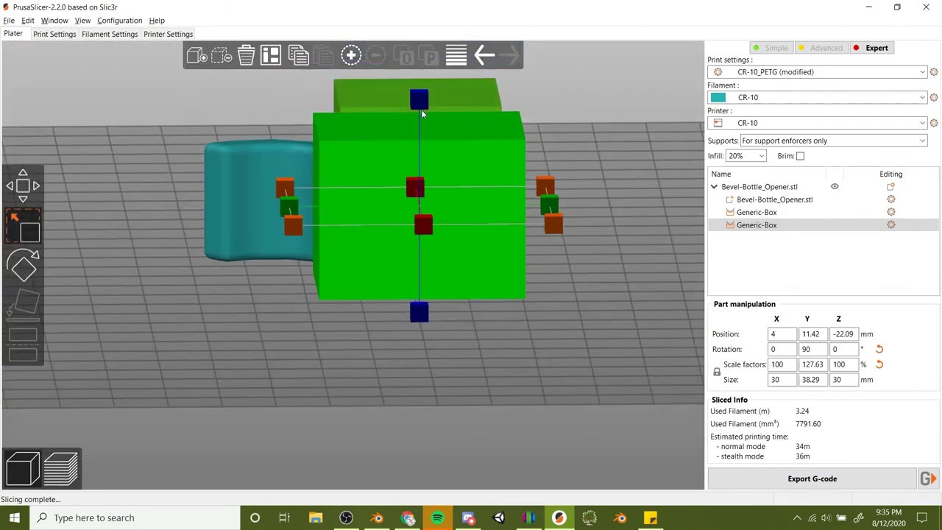
{"action": "left_click_drag", "start_coordinate": [420, 102], "coordinate": [414, 172]}
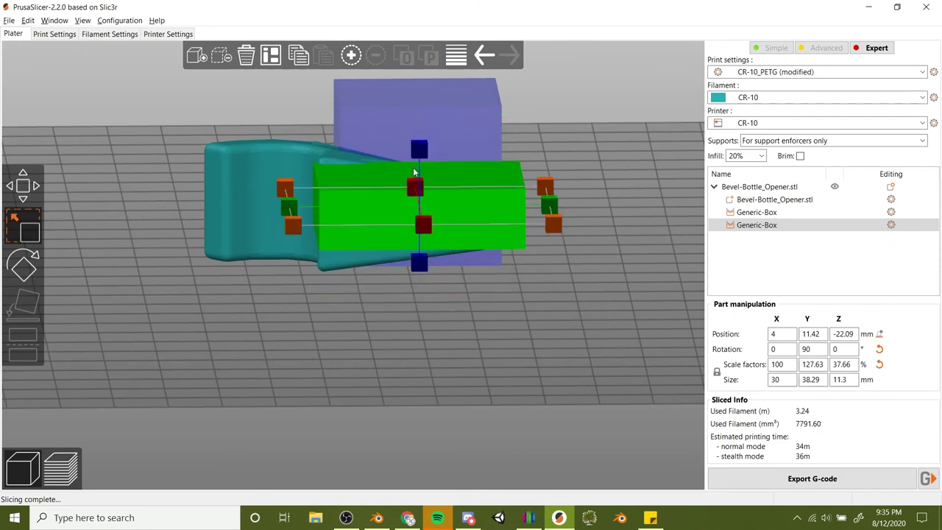
{"action": "left_click", "coordinate": [41, 187]}
{"action": "left_click_drag", "start_coordinate": [419, 106], "coordinate": [393, 193]}
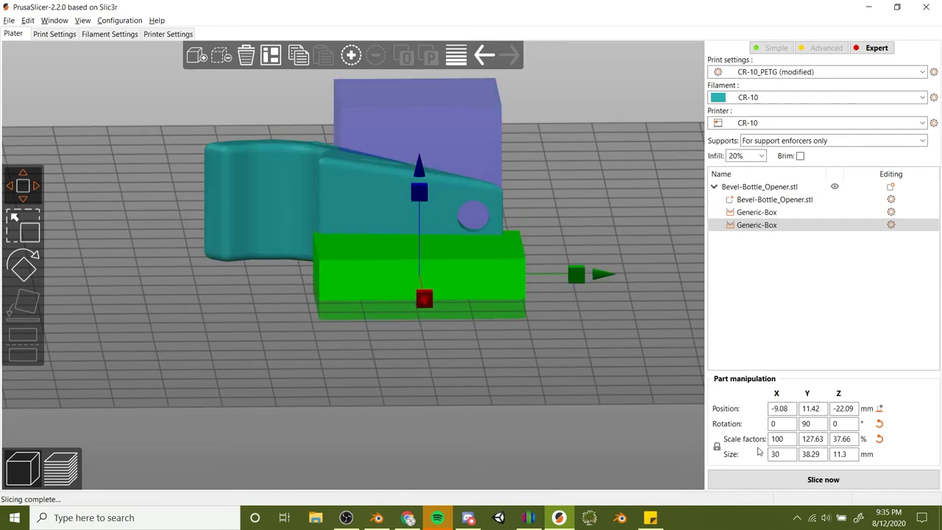
Re-slice (32 minutes, 3.19 m) and send the G-code to the printer host.
{"action": "left_click", "coordinate": [754, 486]}
{"action": "left_click_drag", "start_coordinate": [494, 292], "coordinate": [381, 310]}
{"action": "left_click_drag", "start_coordinate": [395, 308], "coordinate": [547, 332]}
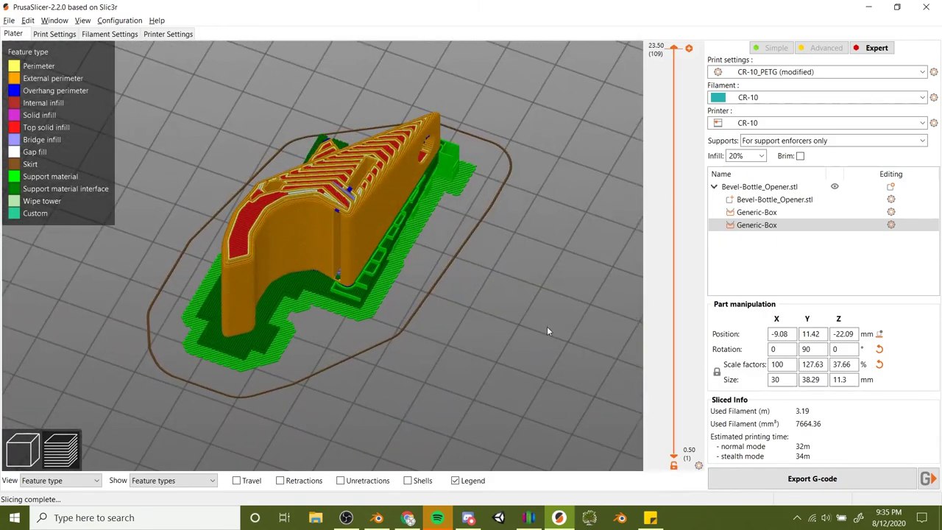
{"action": "left_click", "coordinate": [929, 479]}
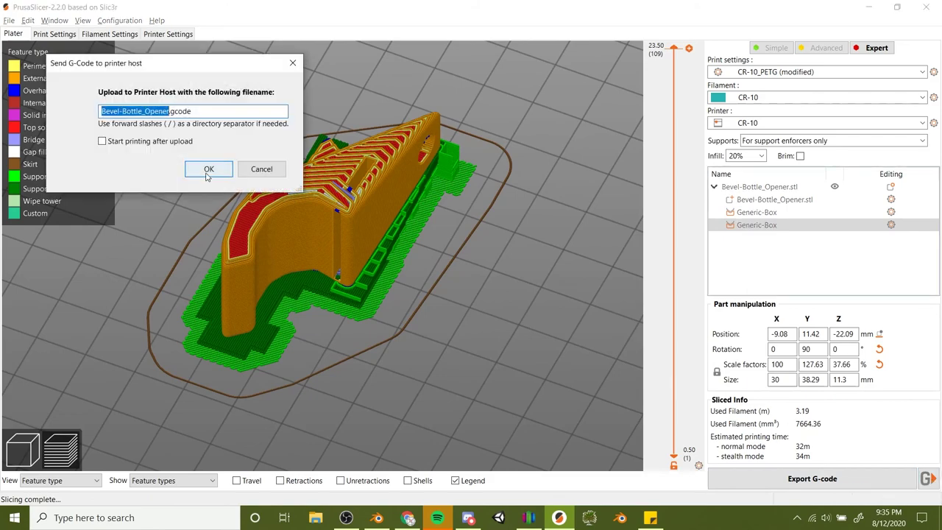